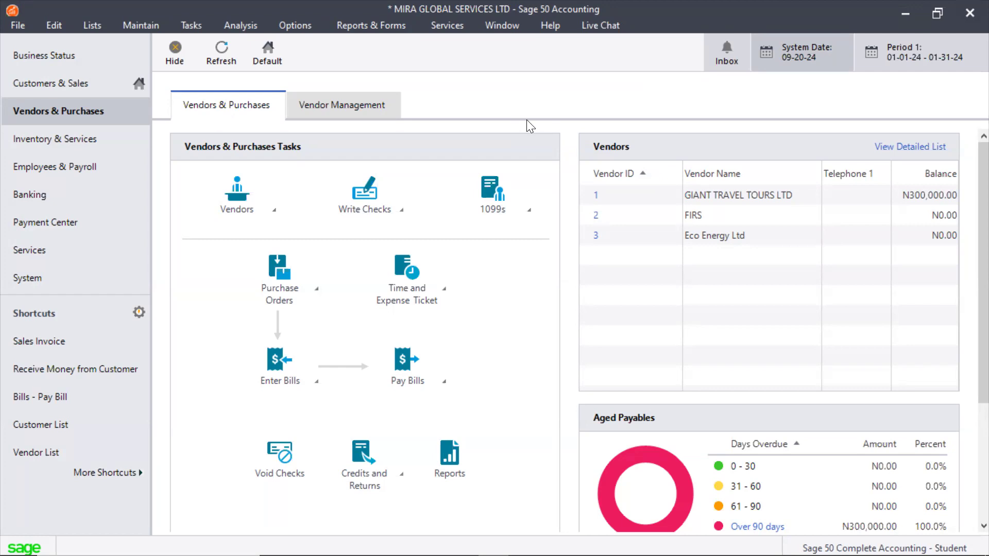
# Open the budget maintenance window and view the fiscal year 01/01/2024 - 12/31/2024
pyautogui.click(137, 23)
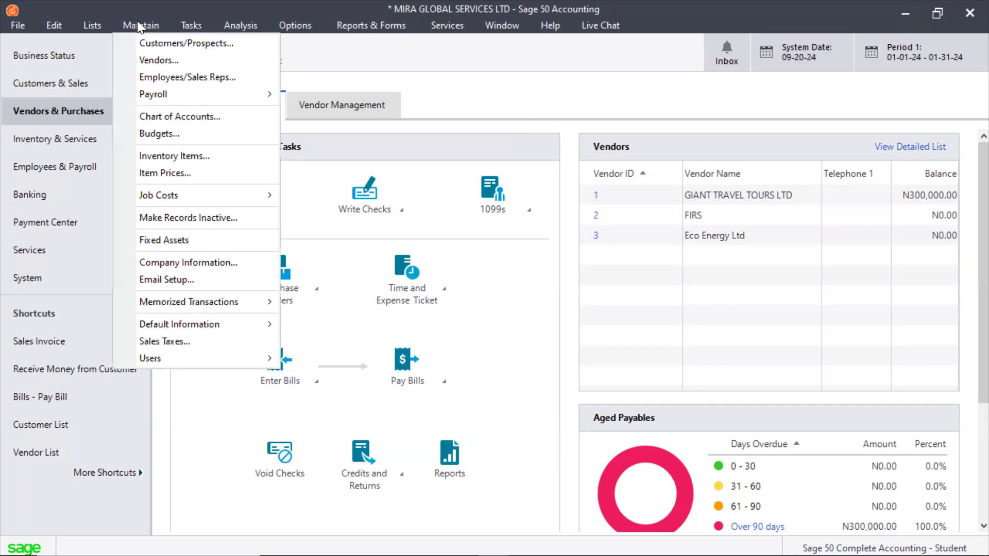
pyautogui.click(161, 134)
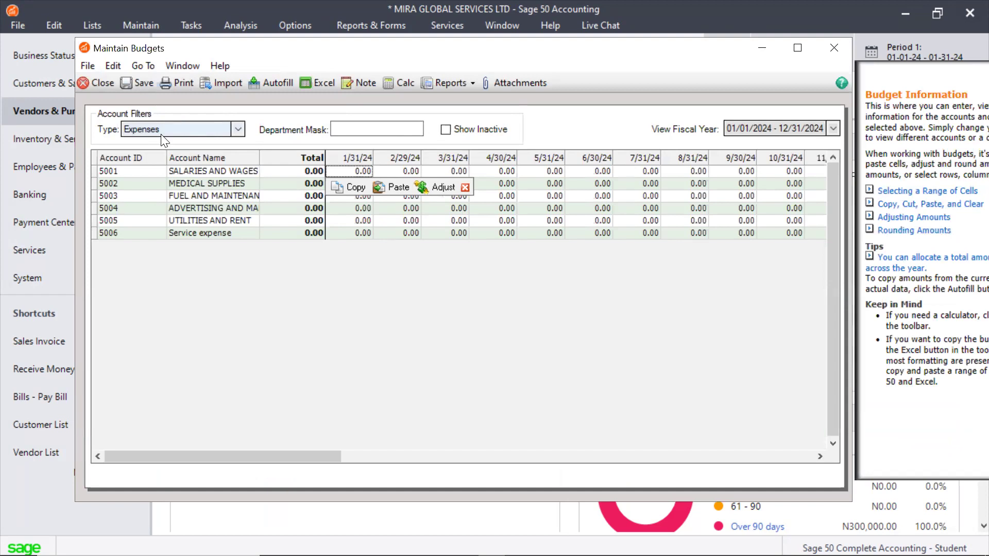
pyautogui.click(834, 128)
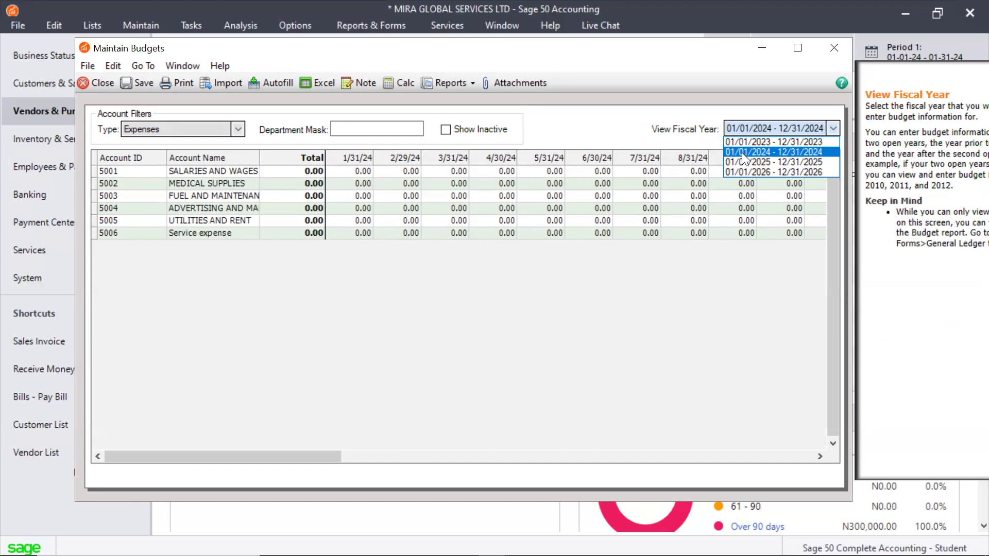
pyautogui.click(742, 152)
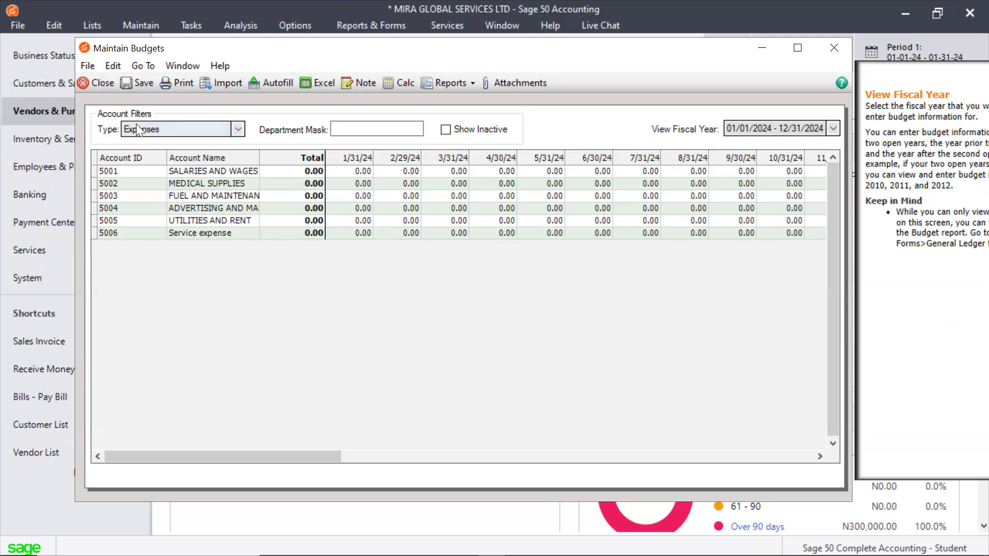
# View the budget grid for All Accounts, Income Statement Accounts, Inventory and Income, and return the account type filter to Expenses
pyautogui.click(238, 130)
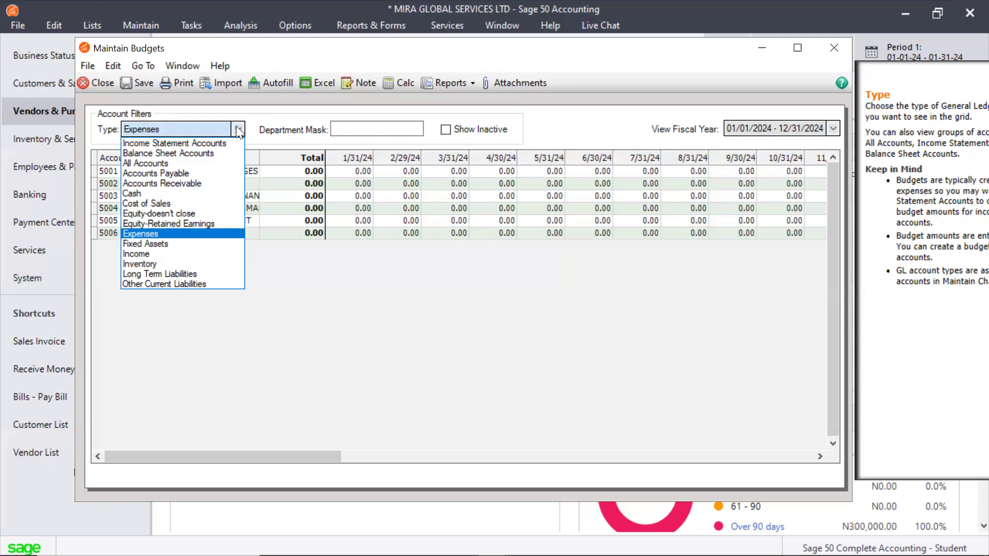
pyautogui.click(164, 163)
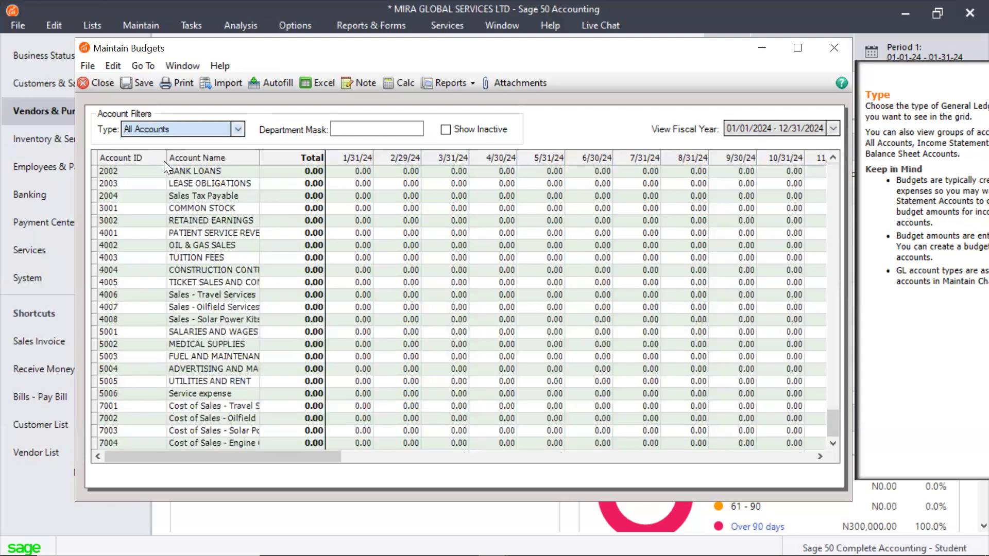
pyautogui.click(237, 129)
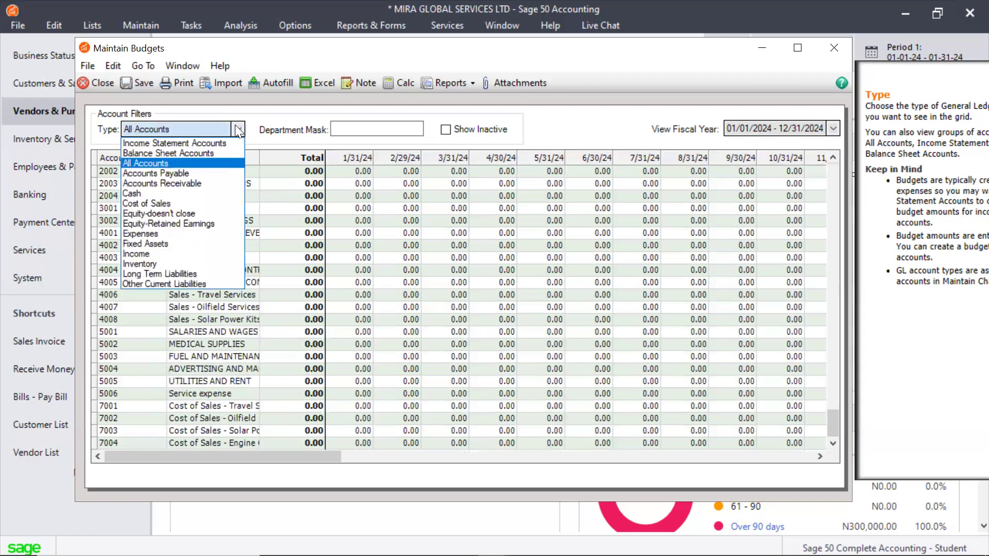
pyautogui.click(204, 143)
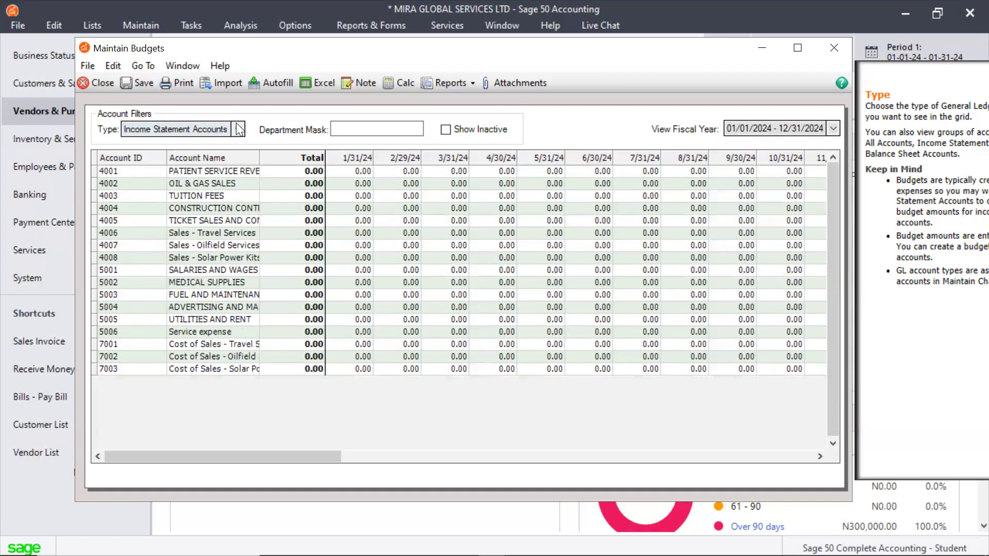
pyautogui.click(238, 129)
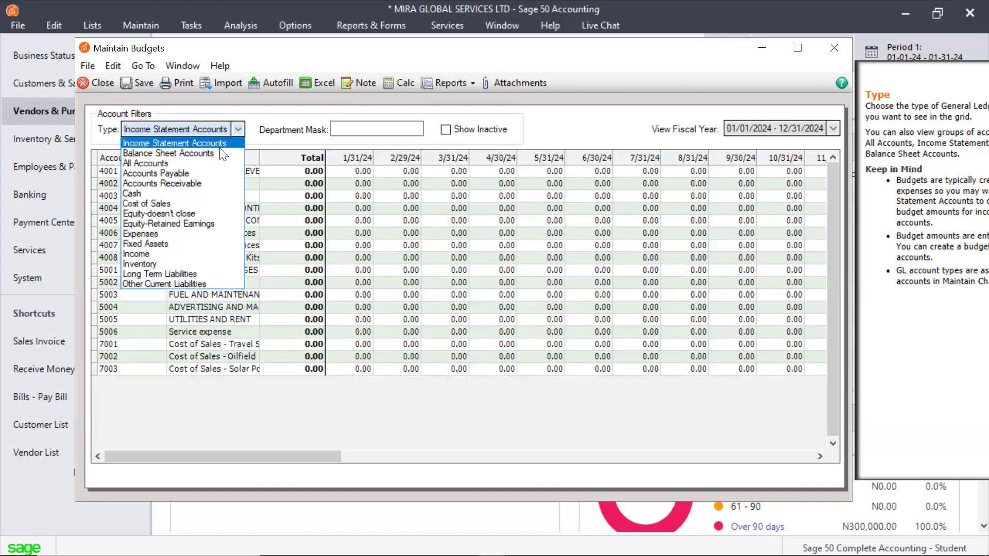
pyautogui.click(149, 263)
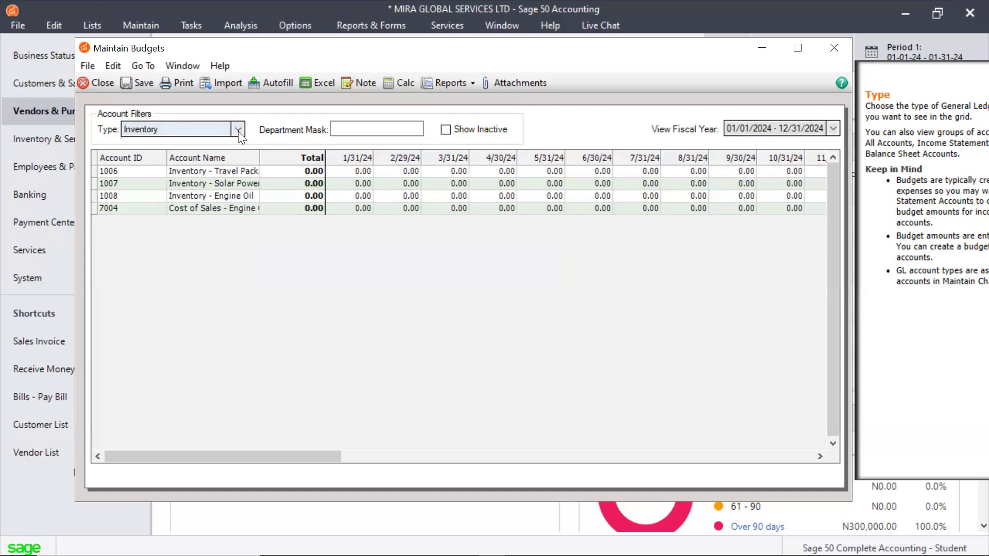
pyautogui.click(238, 130)
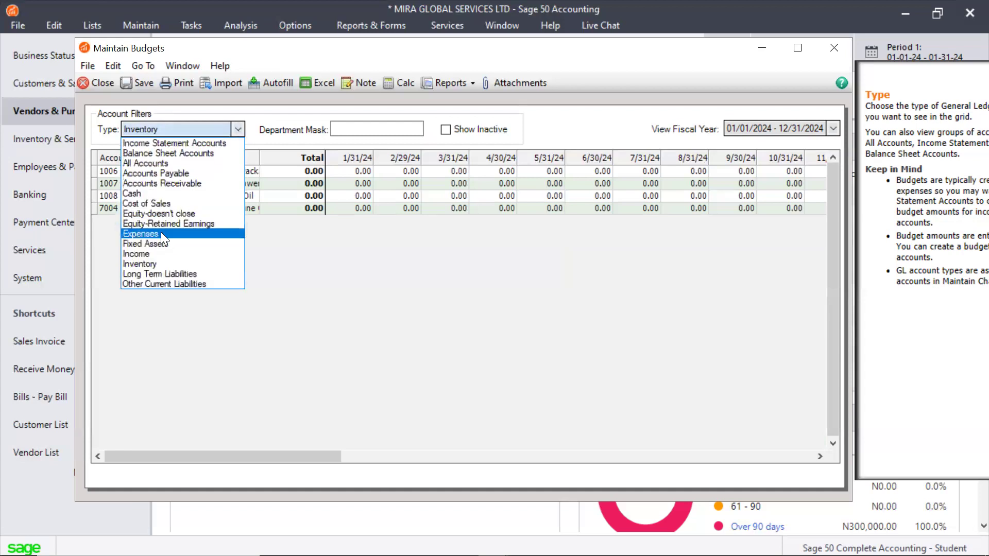
pyautogui.click(152, 253)
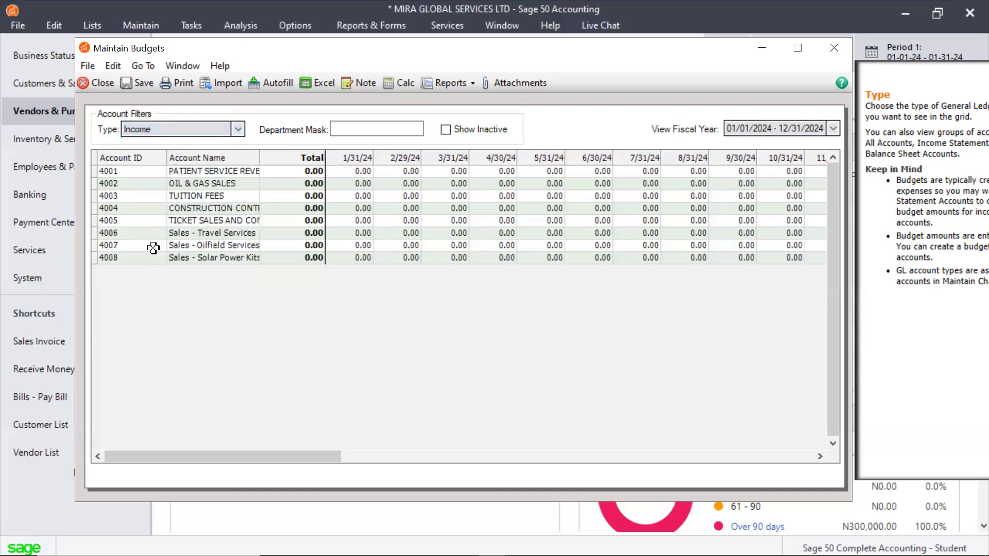
pyautogui.click(237, 129)
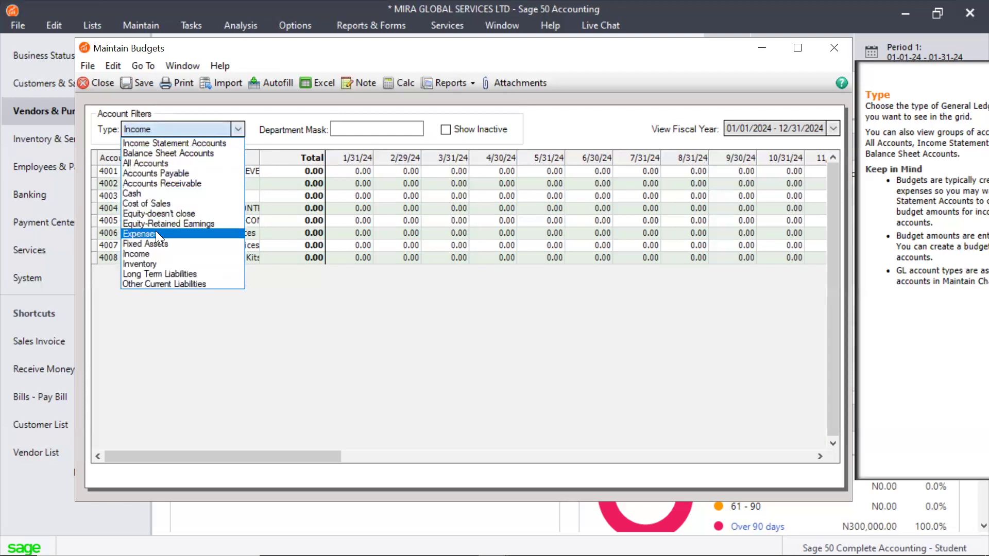
pyautogui.click(155, 232)
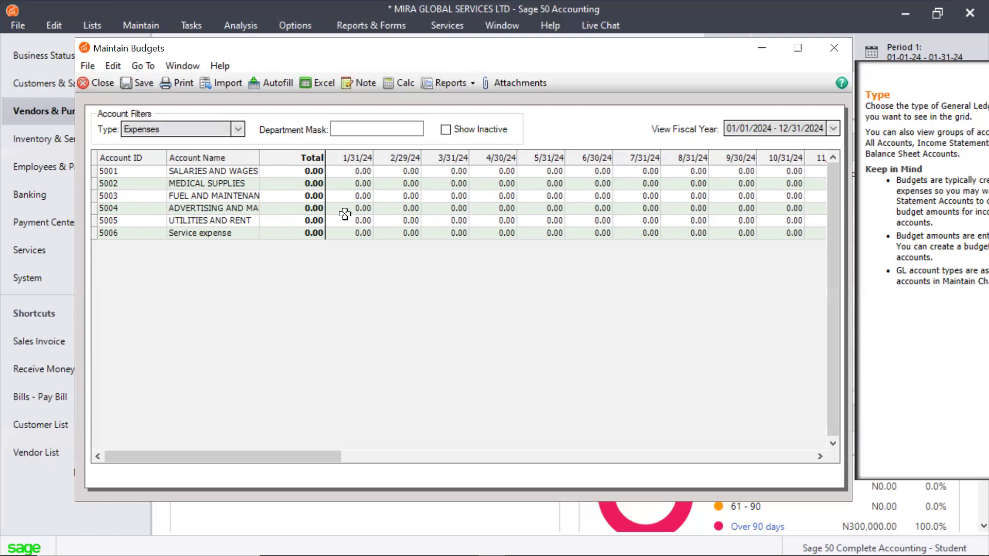
# Enter a 9/30/24 budget of 5000000 for the advertising account 5004
pyautogui.click(245, 208)
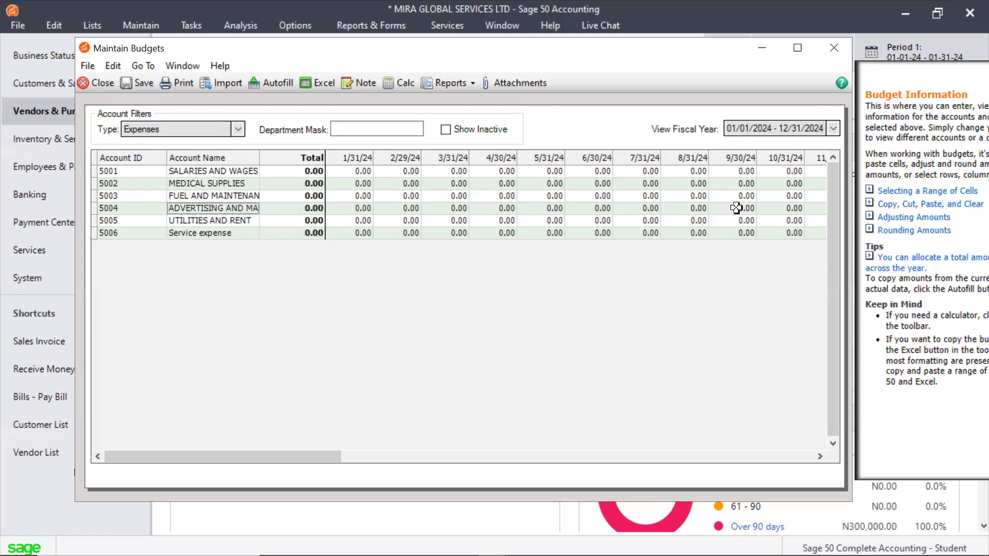
pyautogui.click(737, 208)
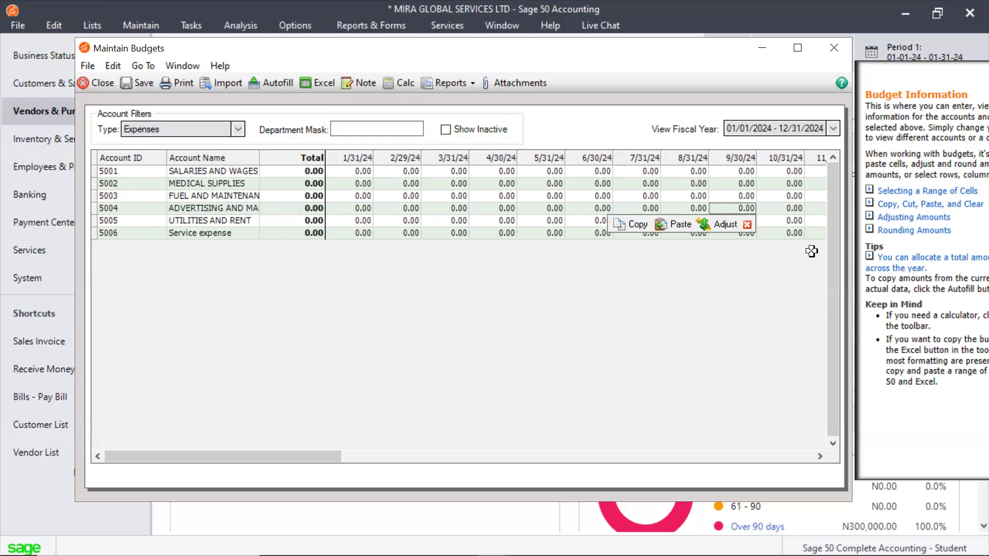
pyautogui.write('5000000')
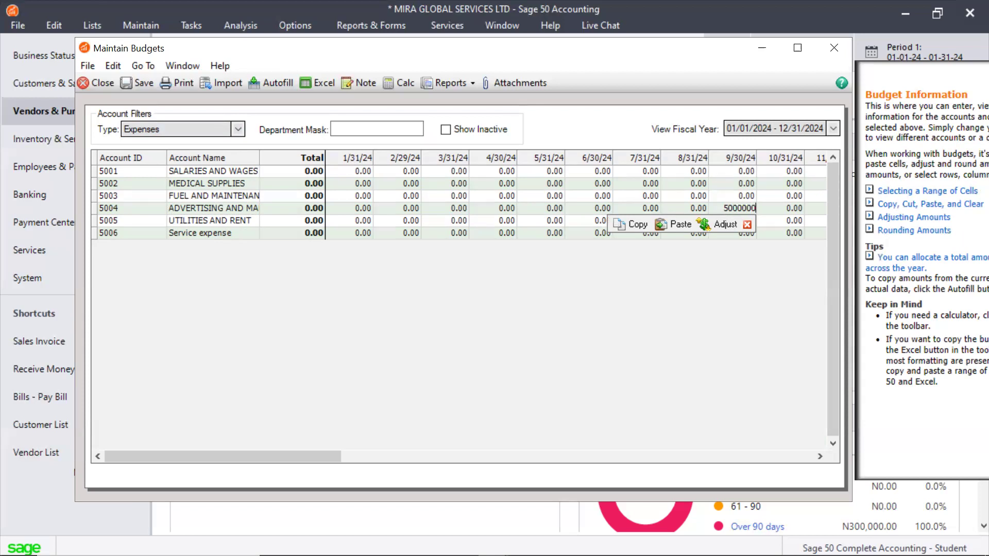
# Enter a 9/30/24 budget of 2000000 for Medical Supplies and turn off the quick action buttons
pyautogui.click(742, 184)
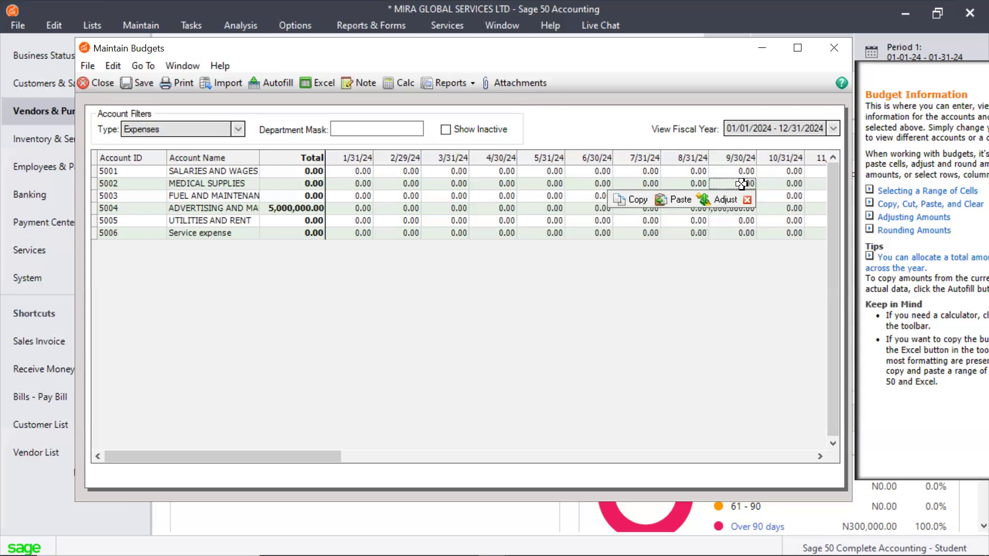
pyautogui.write('2000000')
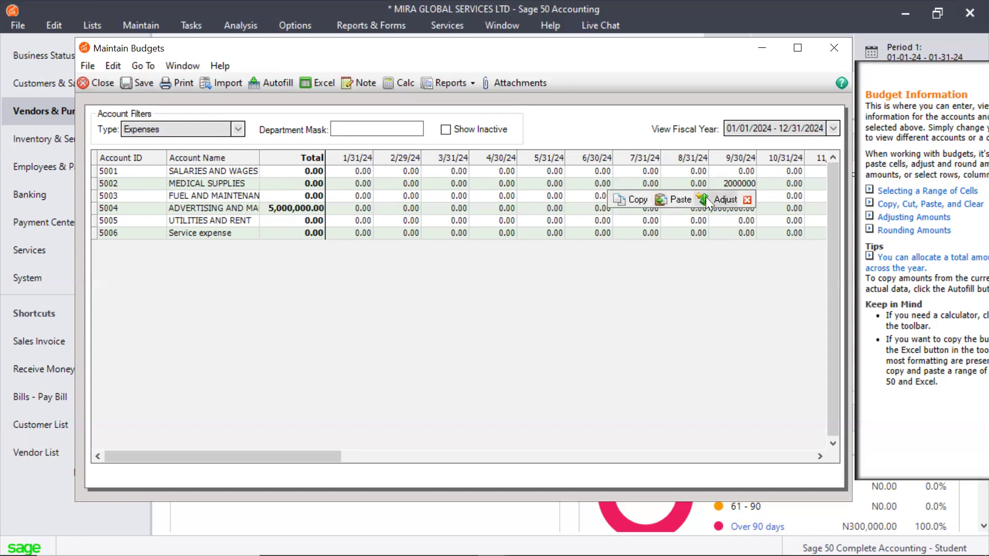
pyautogui.click(747, 200)
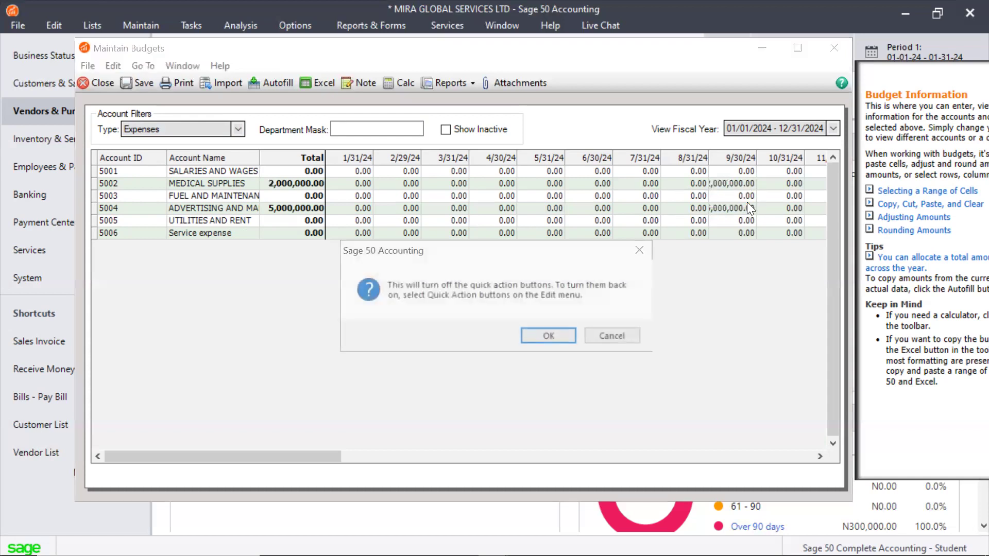
pyautogui.click(550, 338)
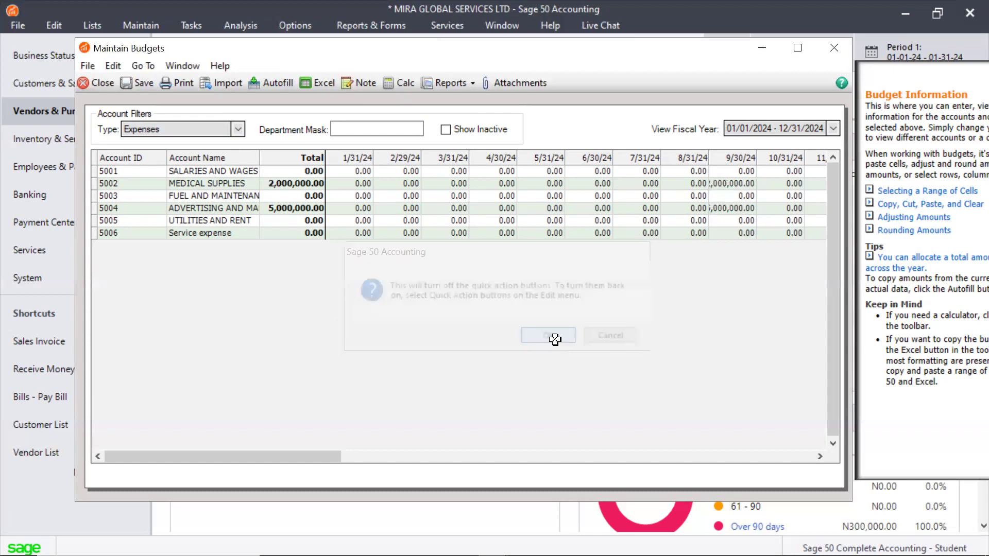
# Enter a 9/30/24 budget of 3,000,000 for the fuel and maintenance account 5003 and widen the 9/30/24 column
pyautogui.click(737, 195)
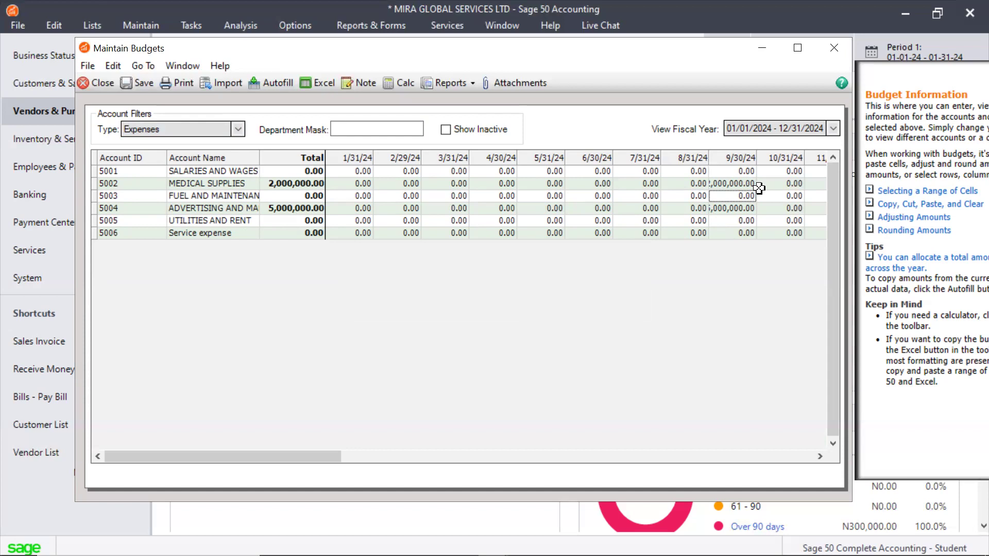
pyautogui.write('3,000,0')
pyautogui.write('00')
pyautogui.press('Tab')
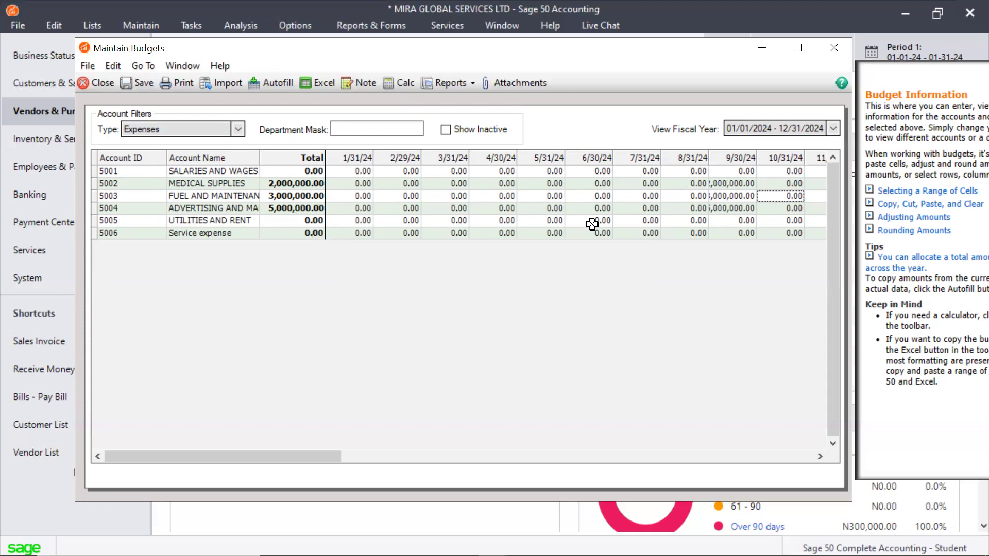
pyautogui.moveTo(708, 155); pyautogui.dragTo(767, 165)
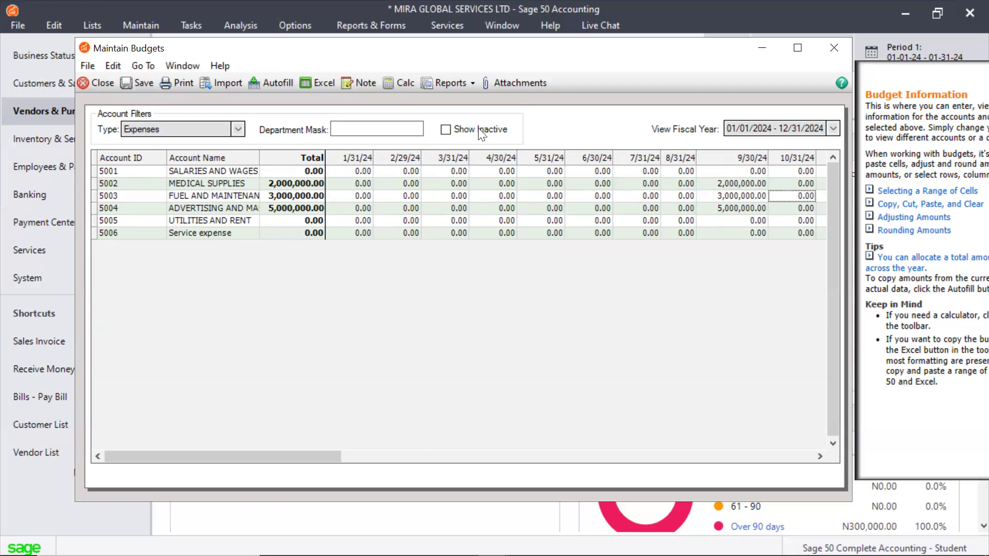
# Try to adjust the fuel and maintenance budget for 10/31/24 by 5 percent, rounded to the nearest hundred
pyautogui.click(117, 66)
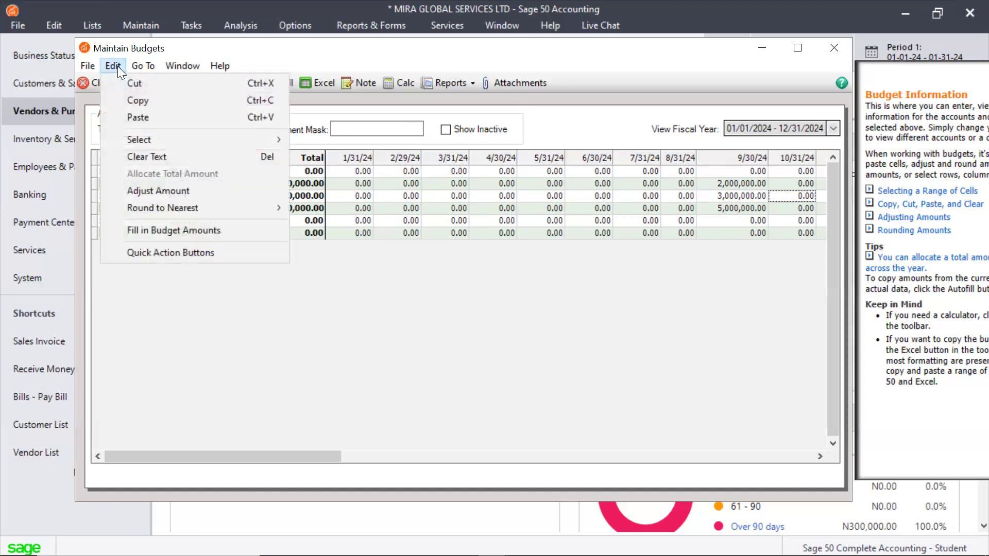
pyautogui.click(151, 191)
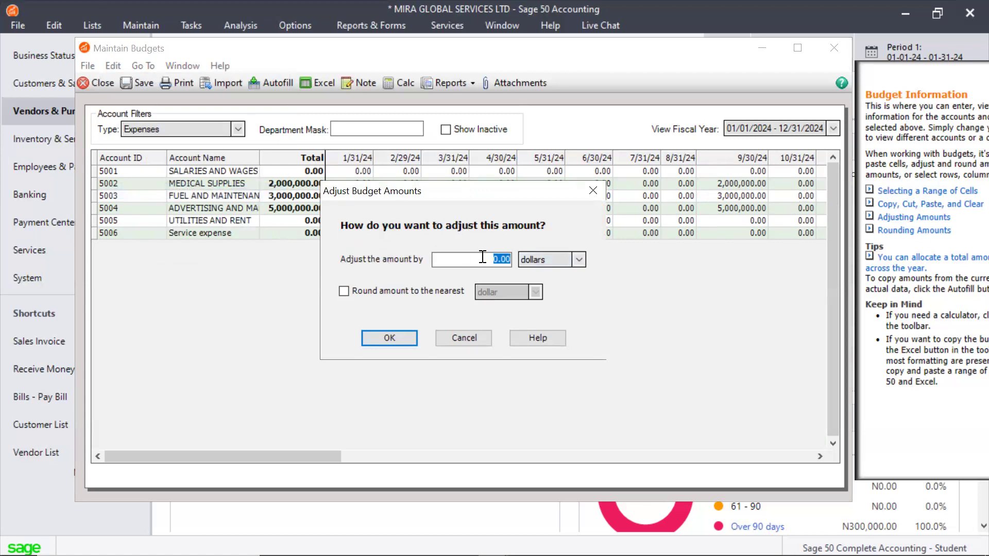
pyautogui.click(577, 264)
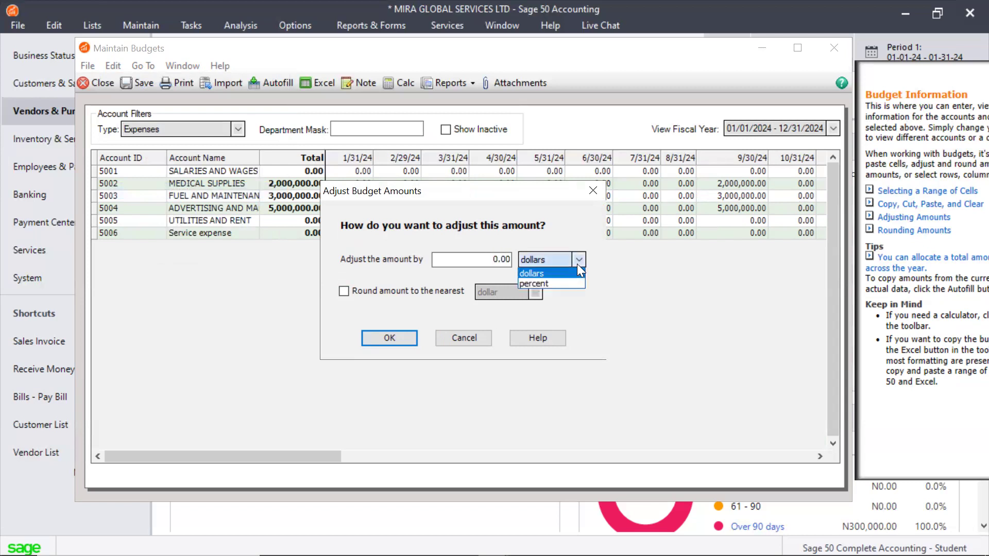
pyautogui.click(529, 278)
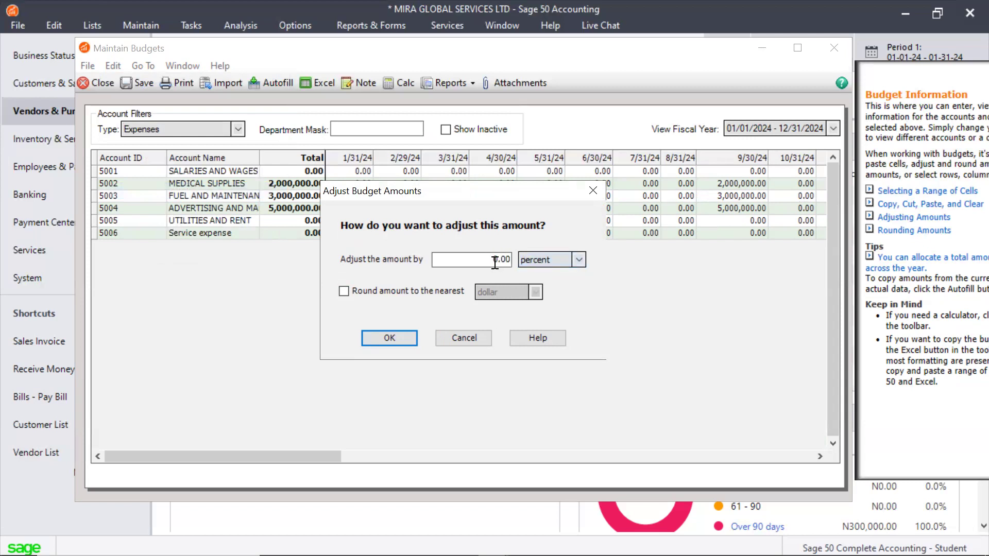
pyautogui.write('5')
pyautogui.click(430, 288)
pyautogui.click(431, 289)
pyautogui.click(443, 291)
pyautogui.click(540, 293)
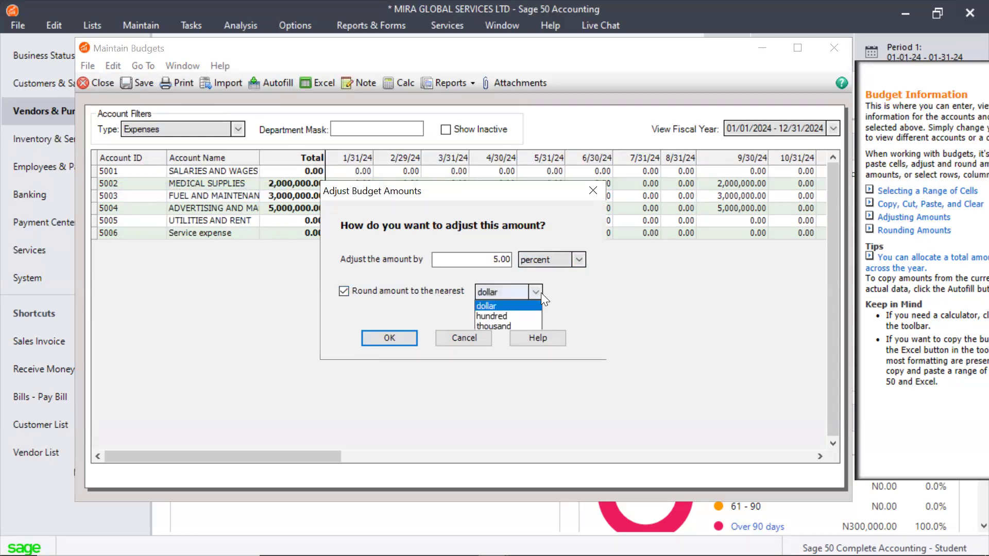
pyautogui.click(518, 313)
pyautogui.click(390, 339)
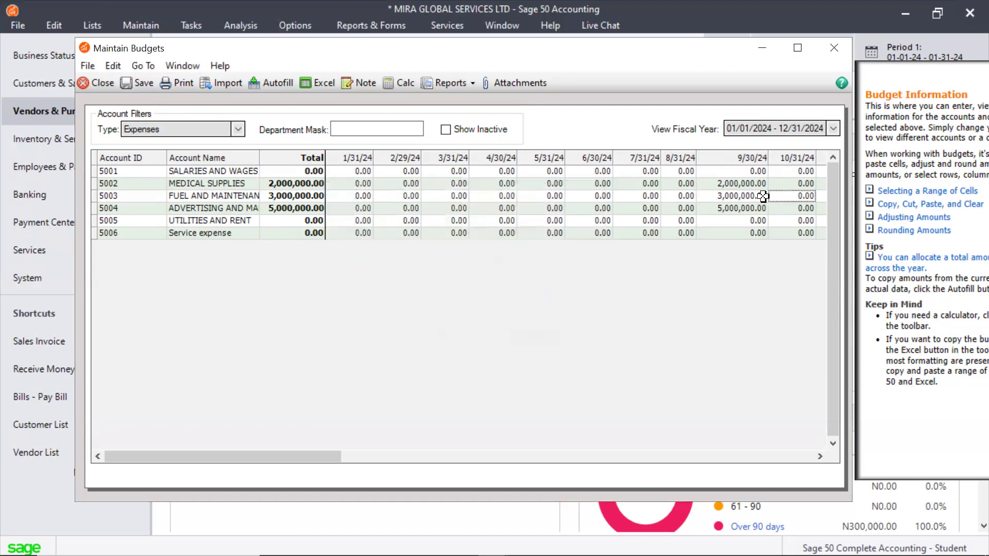
# Adjust the fuel and maintenance account's 9/30/24 budget amount by 5 percent, without rounding
pyautogui.press('Left')
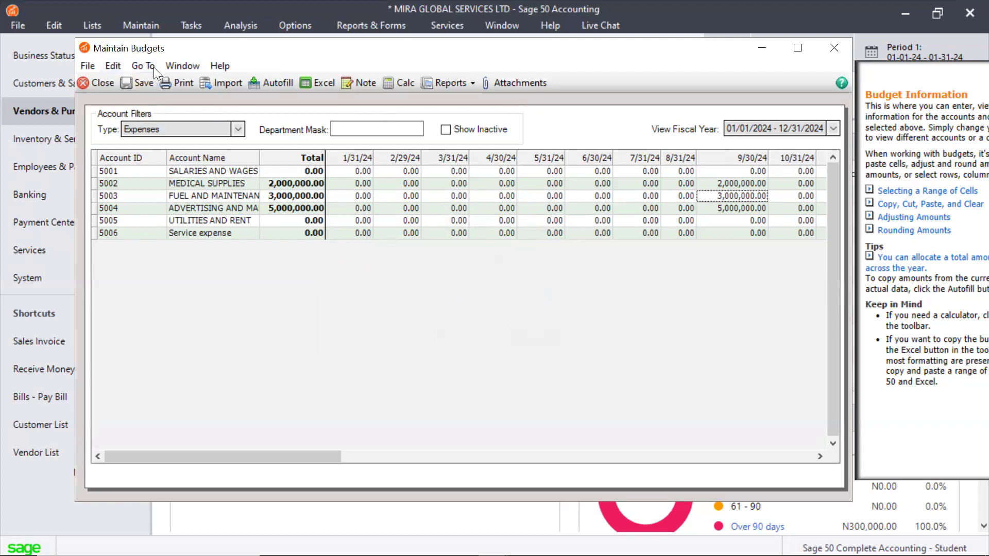
pyautogui.click(113, 66)
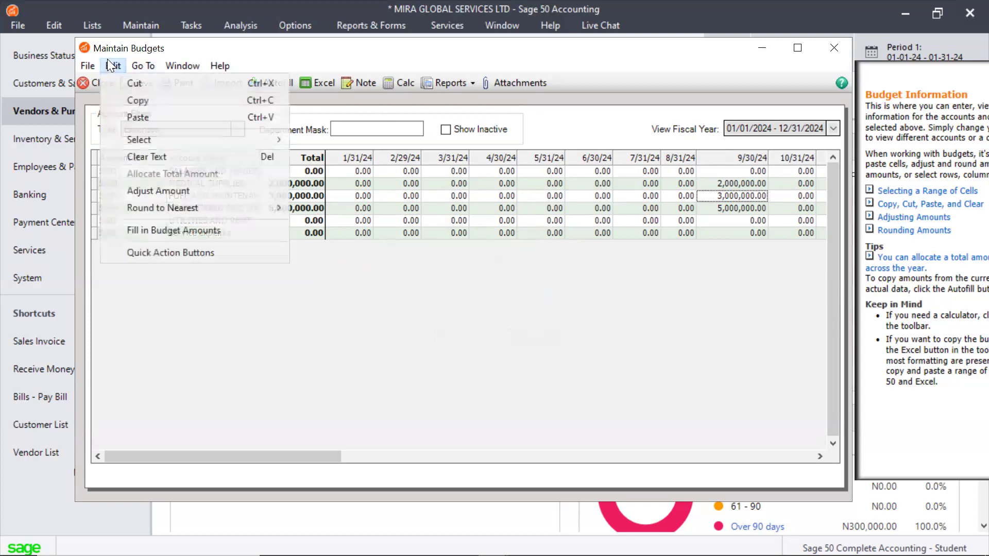
pyautogui.click(169, 196)
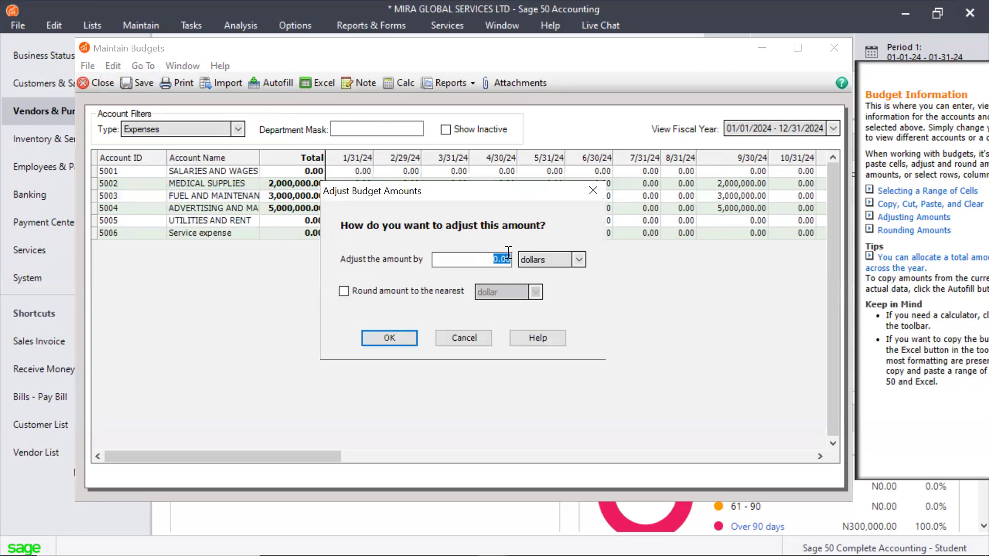
pyautogui.write('5')
pyautogui.click(579, 259)
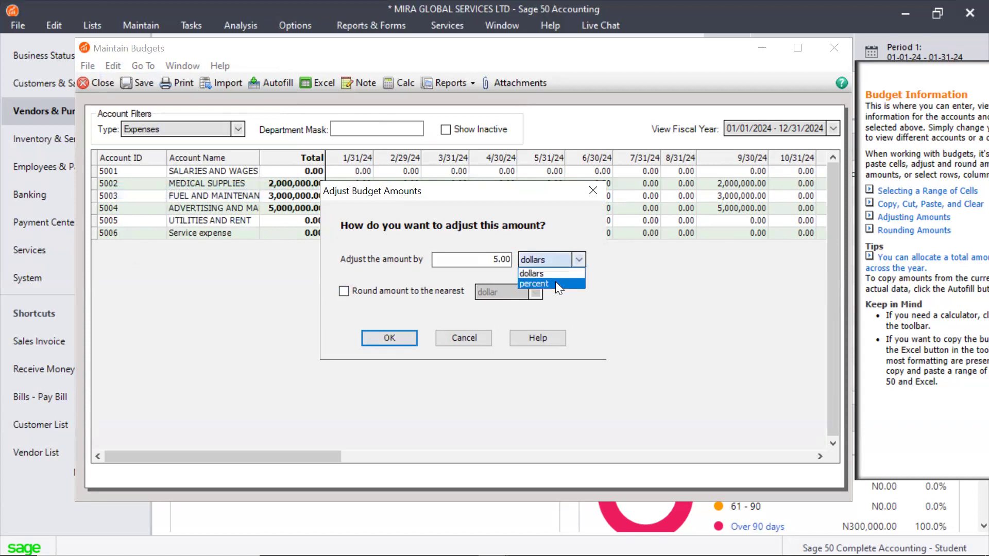
pyautogui.click(555, 283)
pyautogui.click(387, 340)
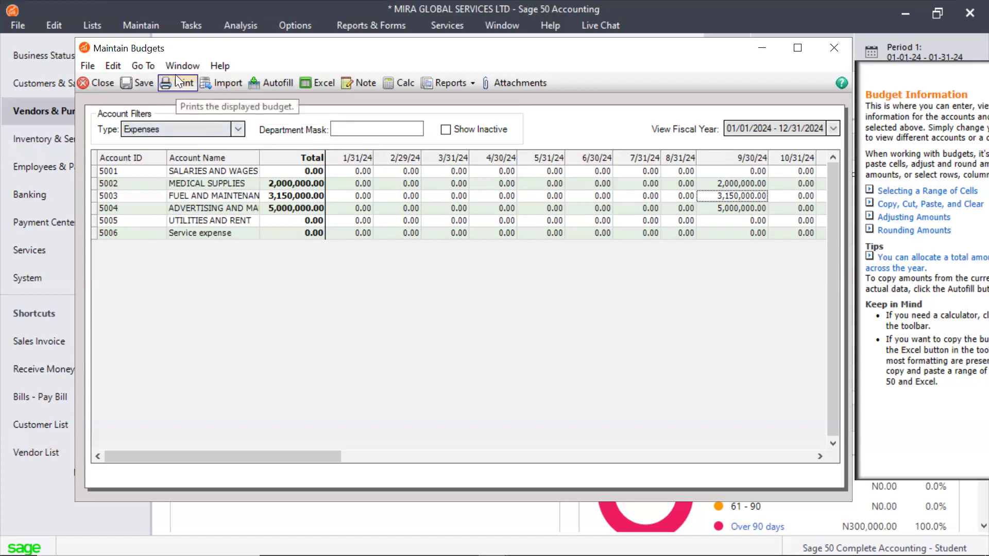
pyautogui.click(436, 87)
pyautogui.click(448, 83)
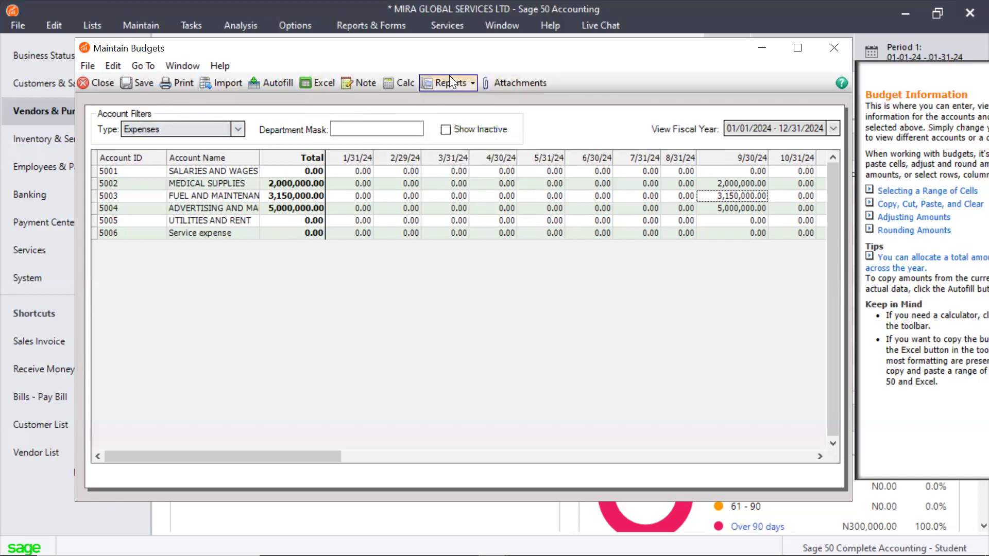
pyautogui.click(449, 78)
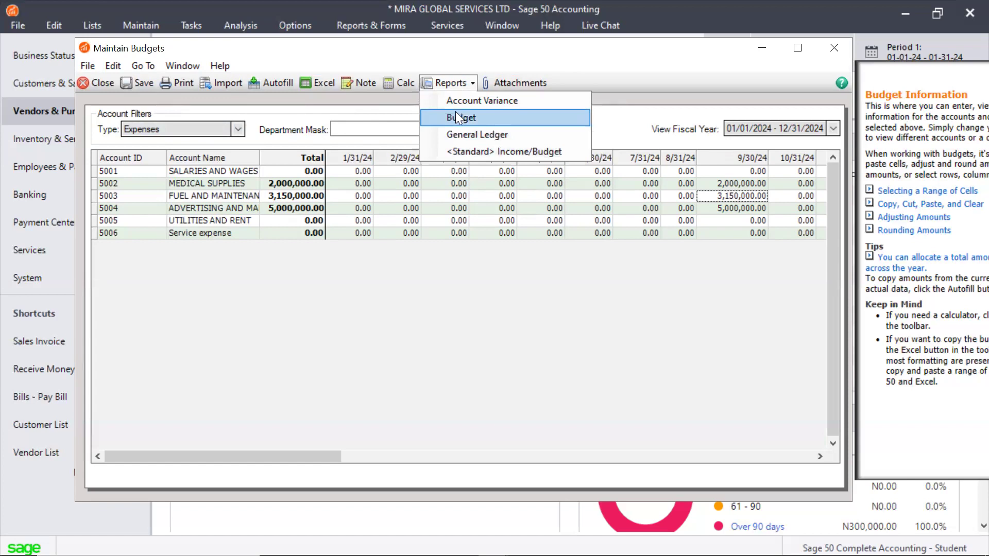
pyautogui.click(453, 85)
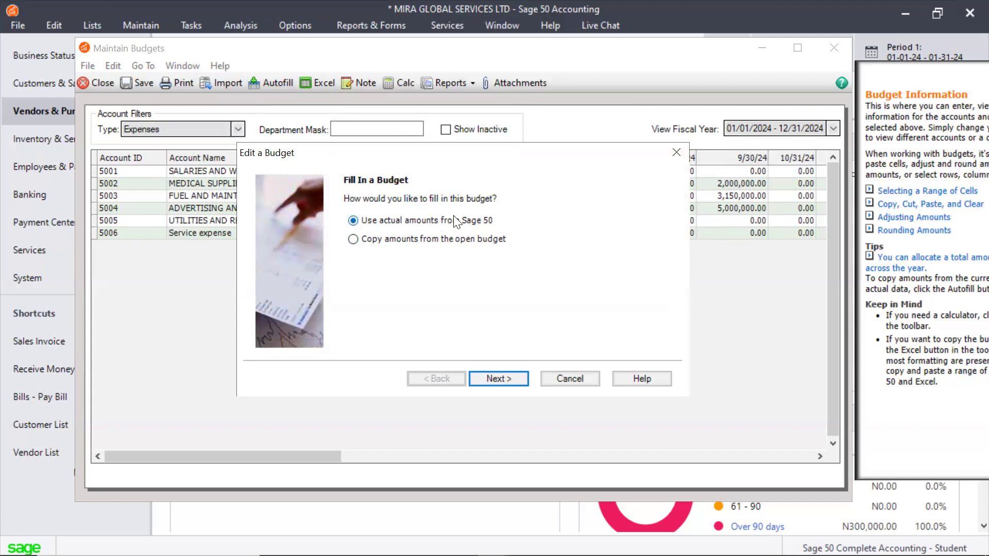
pyautogui.click(676, 153)
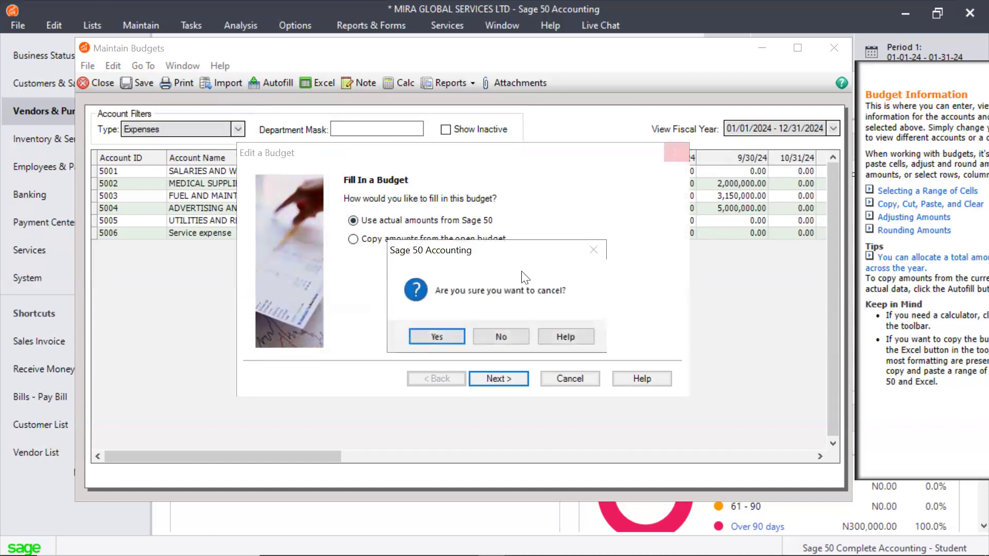
pyautogui.click(512, 332)
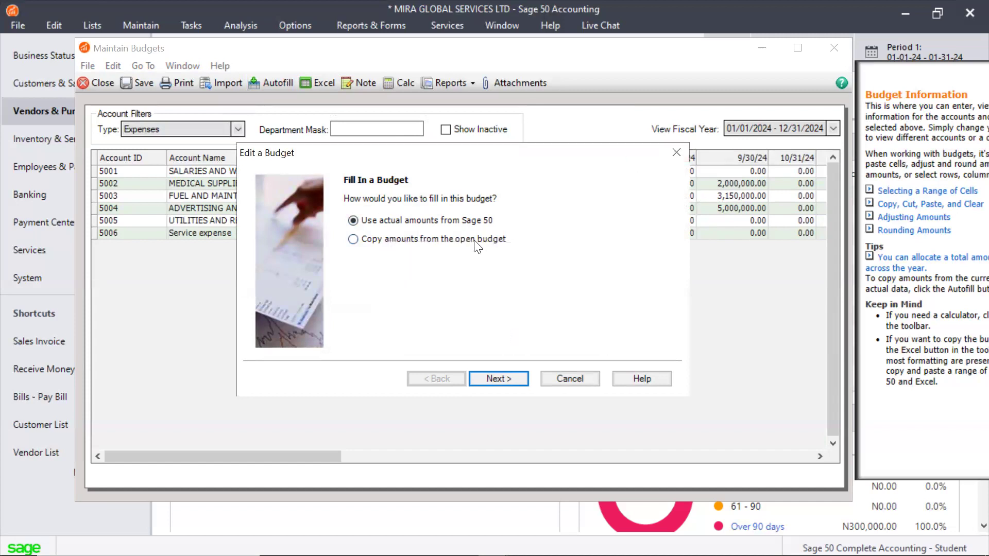
pyautogui.click(570, 379)
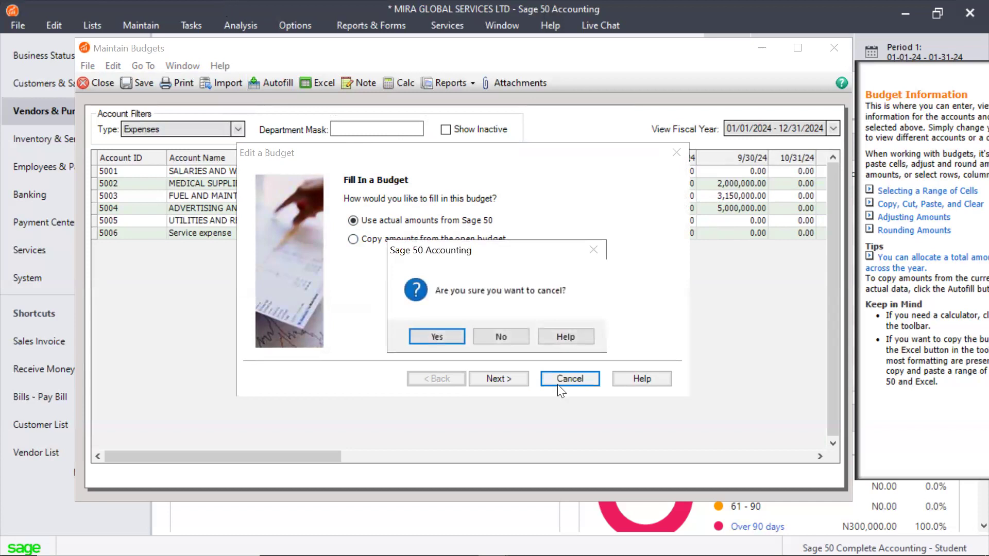
pyautogui.click(438, 337)
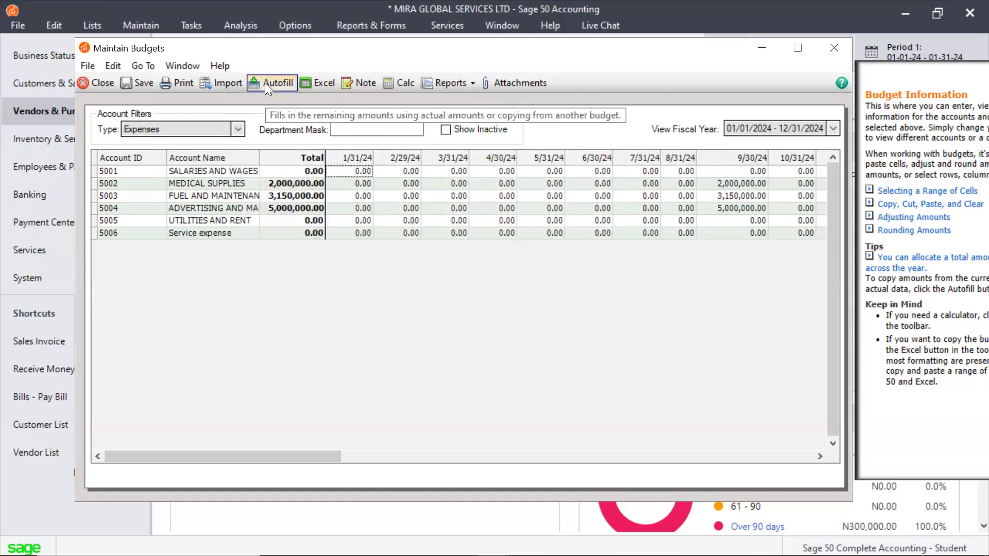
# Fill in the budget by copying the open budget's amounts for the range 1/1/24 to 12/31/24 into the periods starting 1/1/24
pyautogui.click(109, 66)
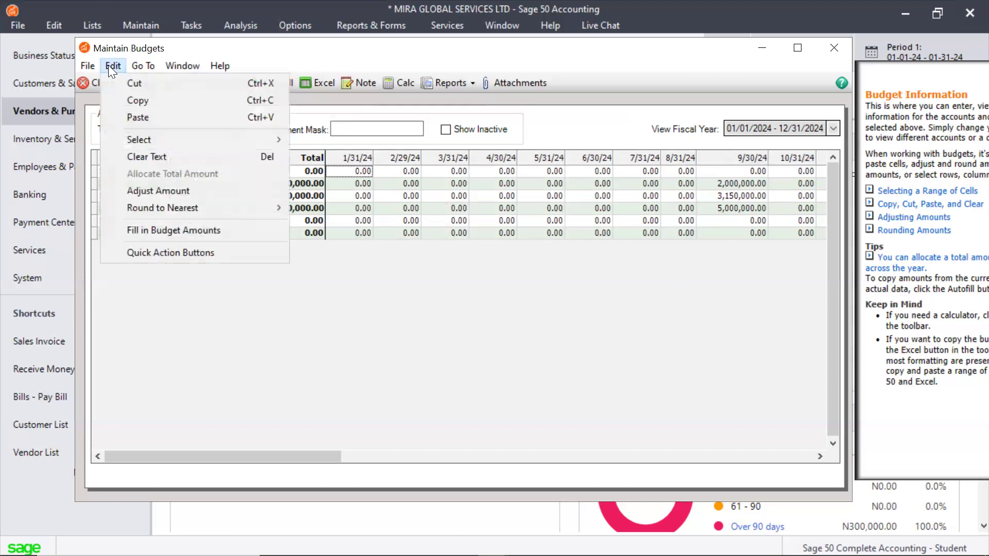
pyautogui.click(156, 227)
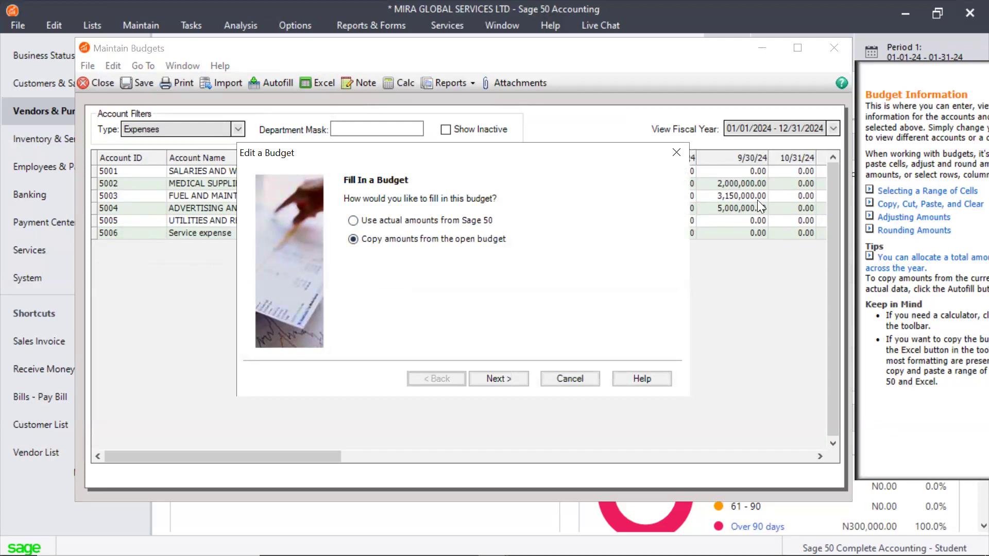
pyautogui.click(499, 378)
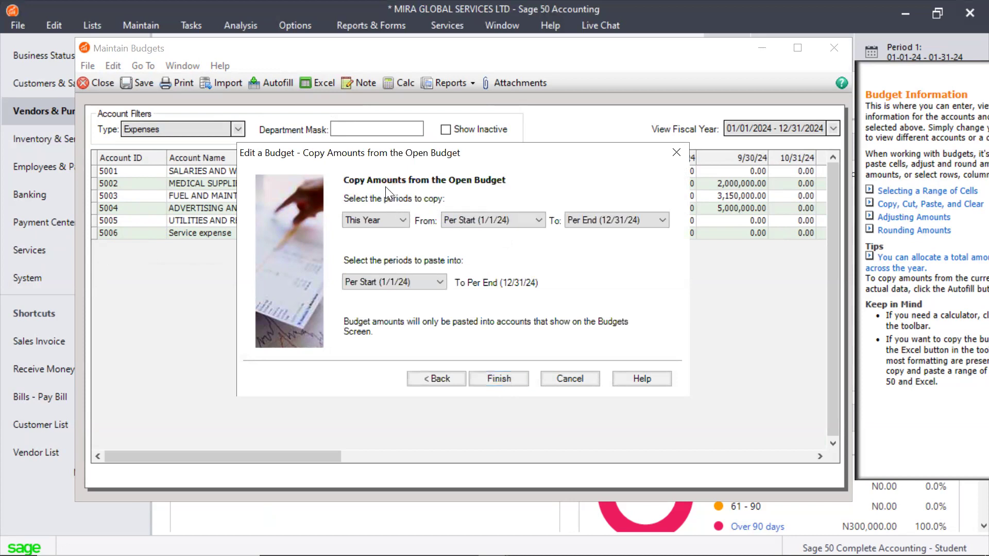
pyautogui.click(396, 218)
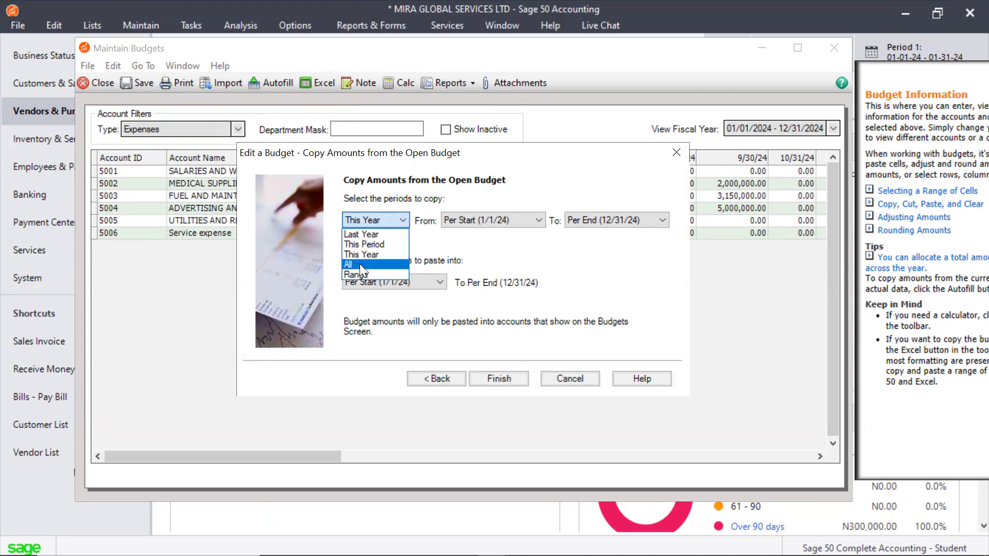
pyautogui.click(359, 263)
pyautogui.click(466, 223)
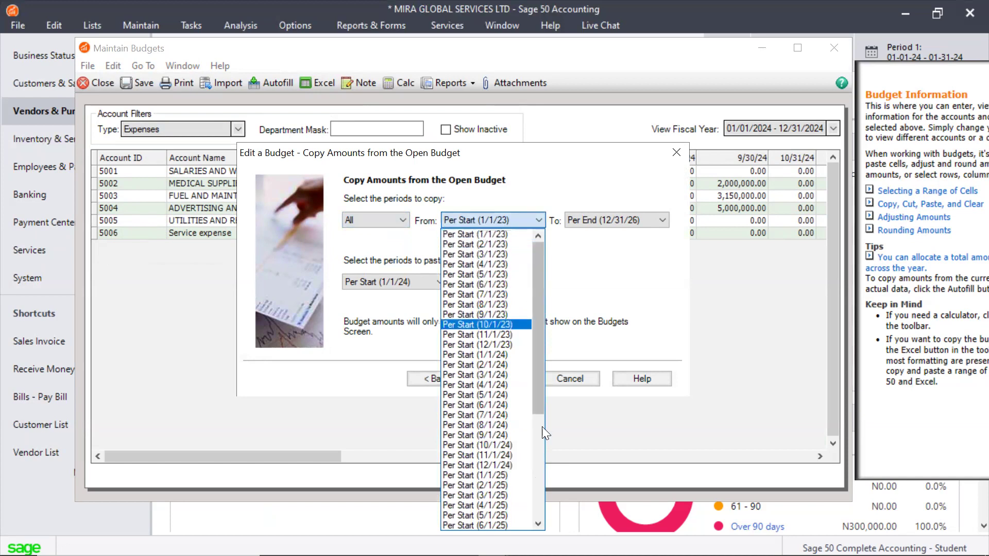
pyautogui.click(488, 353)
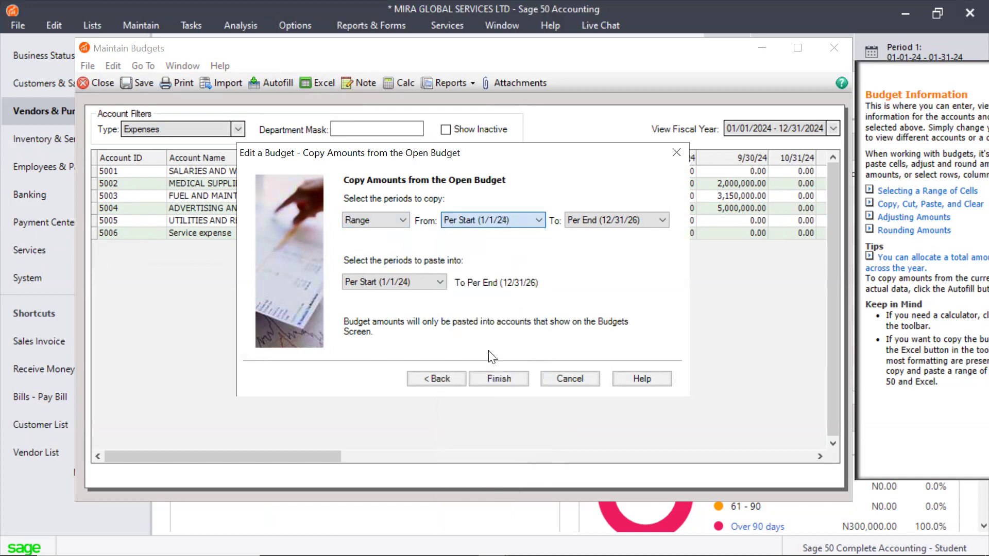
pyautogui.click(633, 221)
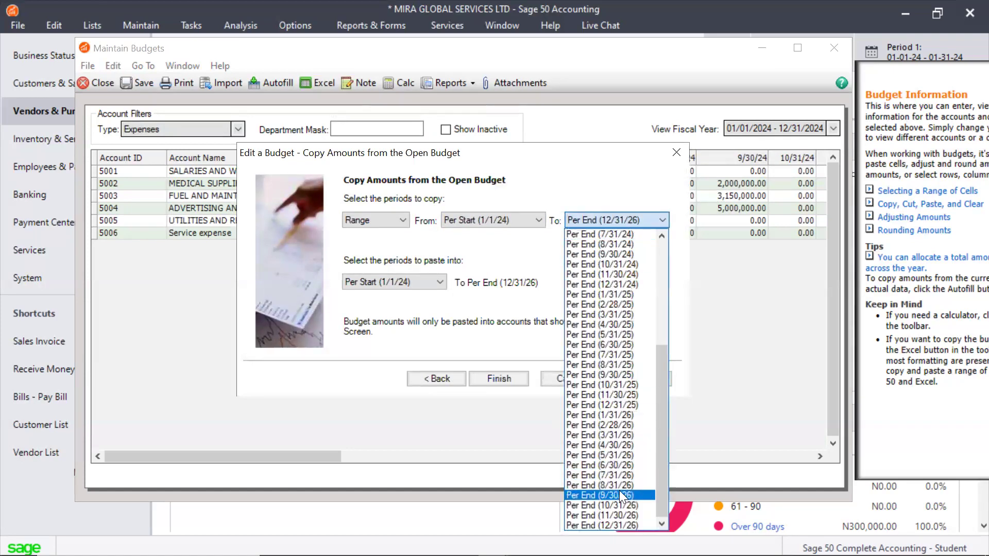
pyautogui.click(631, 284)
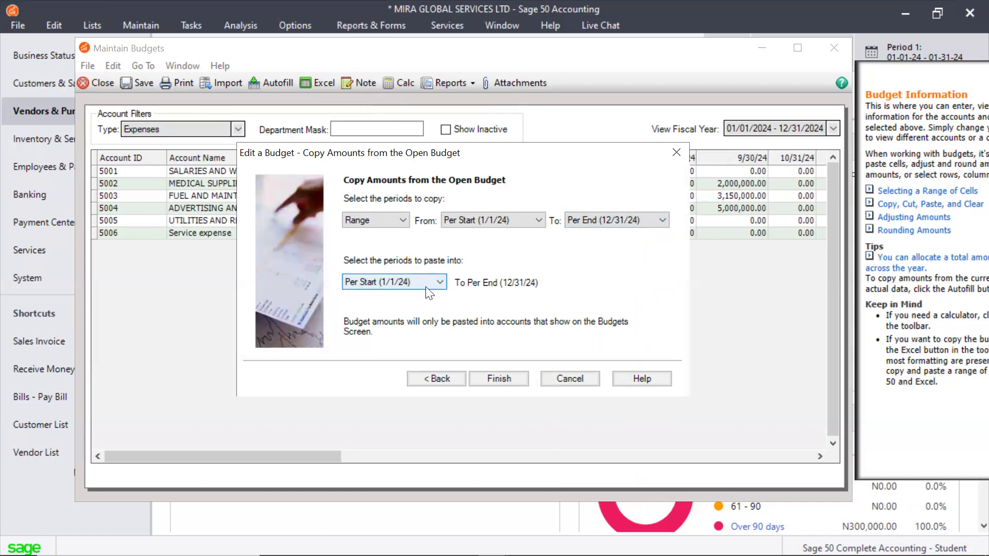
pyautogui.click(474, 383)
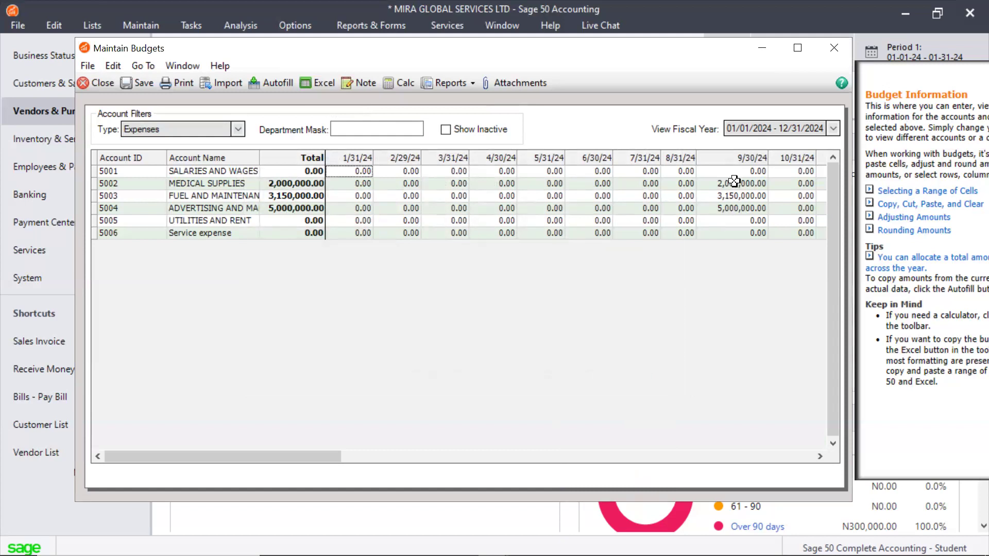
pyautogui.moveTo(731, 180); pyautogui.dragTo(738, 214)
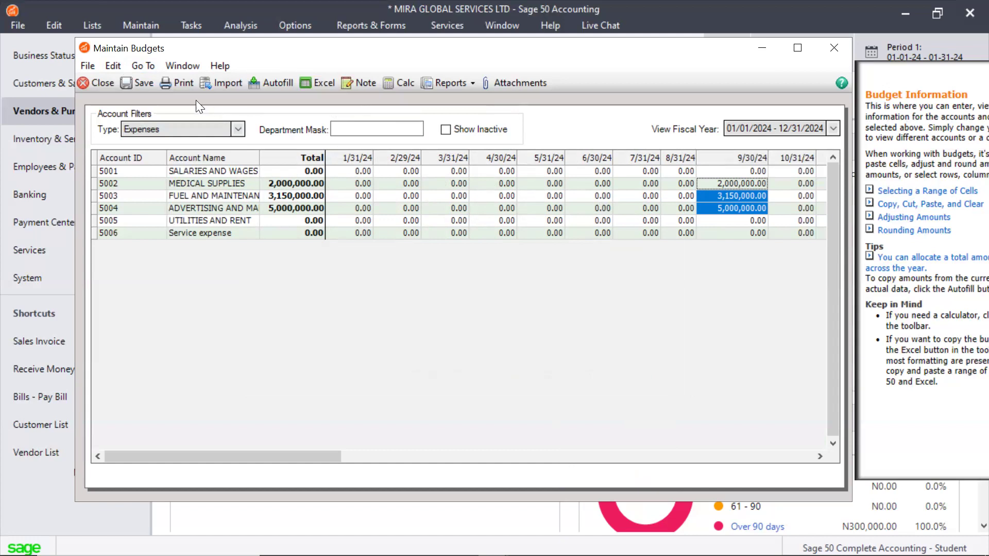
pyautogui.click(112, 66)
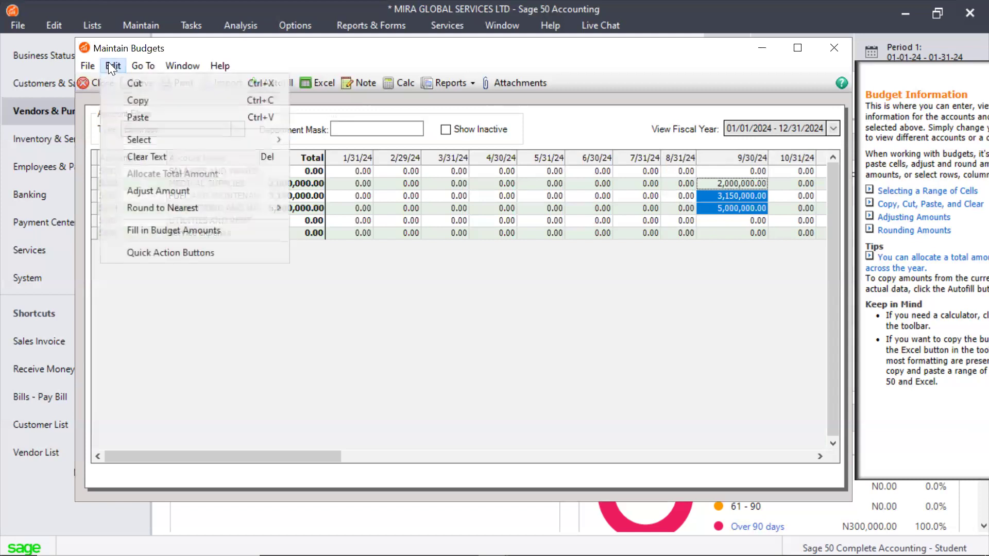
pyautogui.click(166, 228)
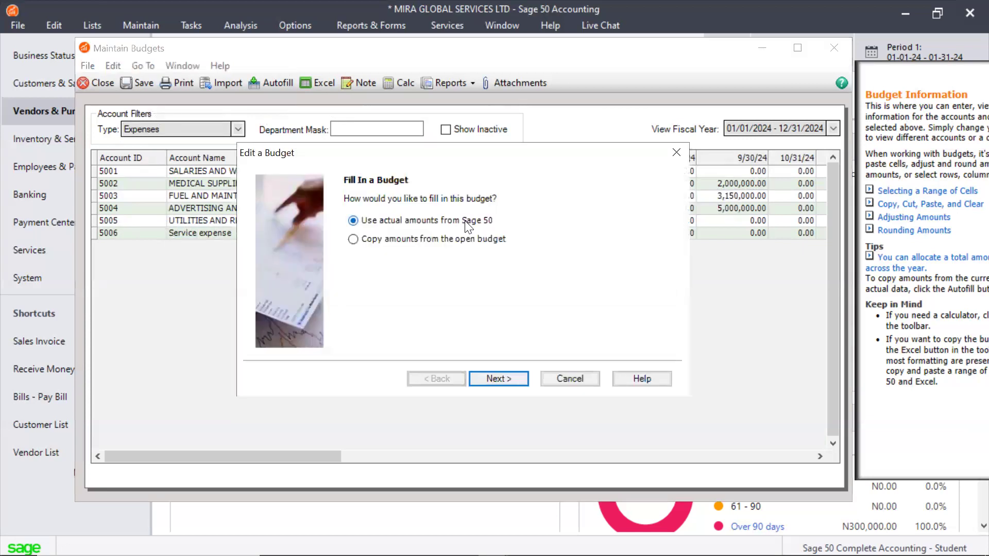
pyautogui.click(498, 379)
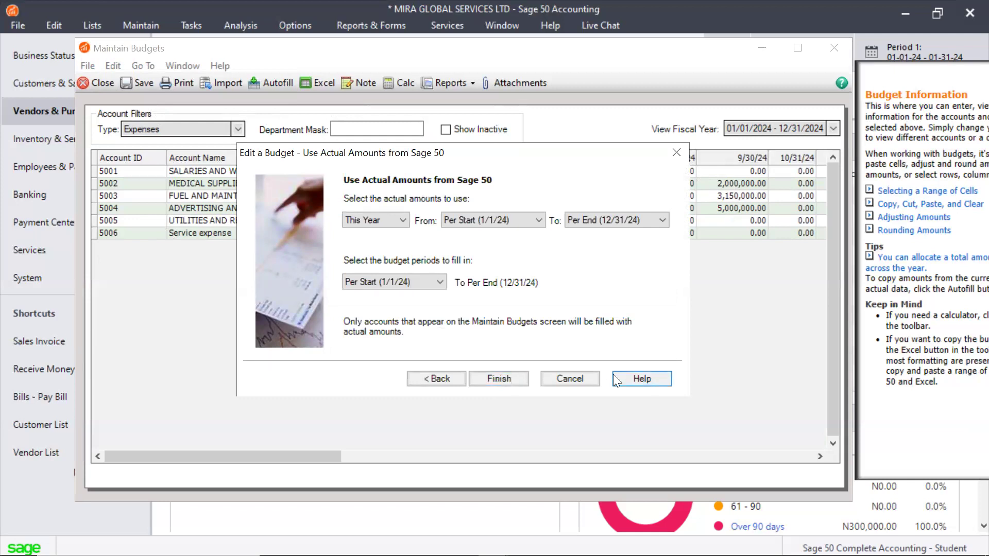
pyautogui.click(593, 378)
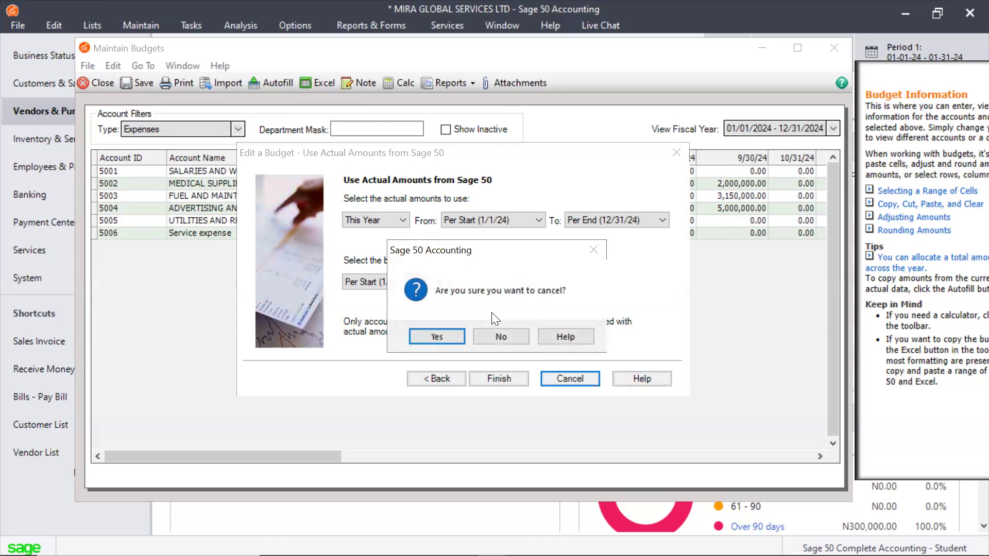
pyautogui.click(499, 337)
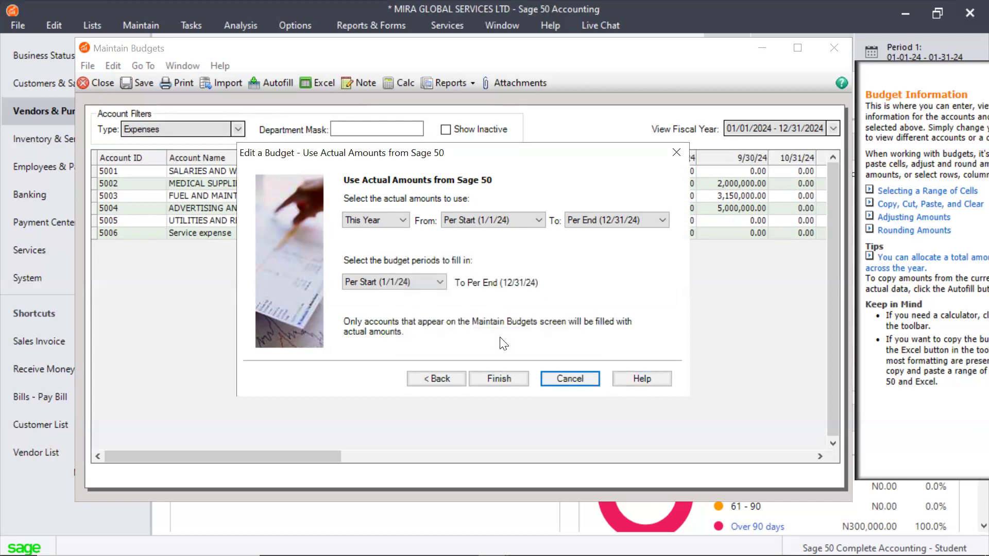
pyautogui.click(553, 383)
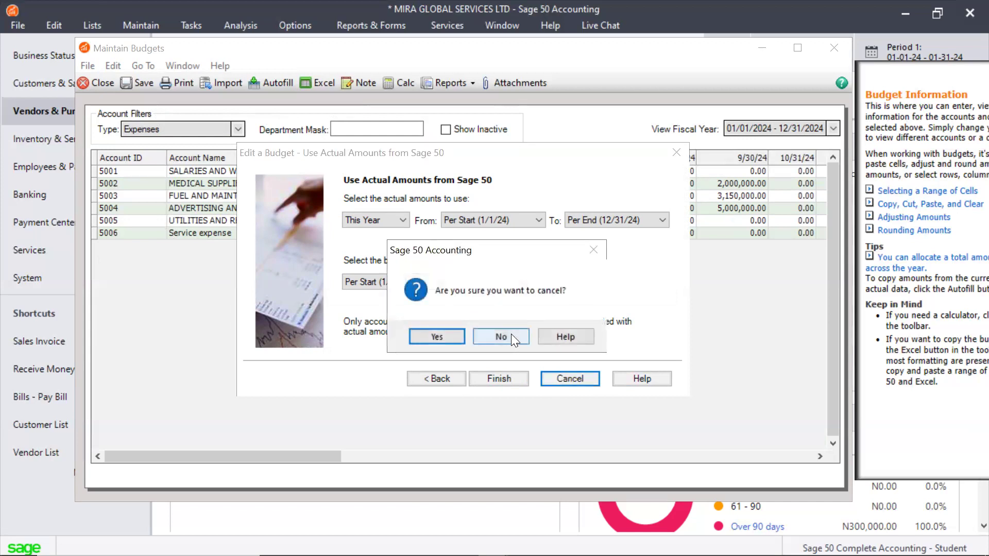
pyautogui.click(511, 334)
pyautogui.click(568, 379)
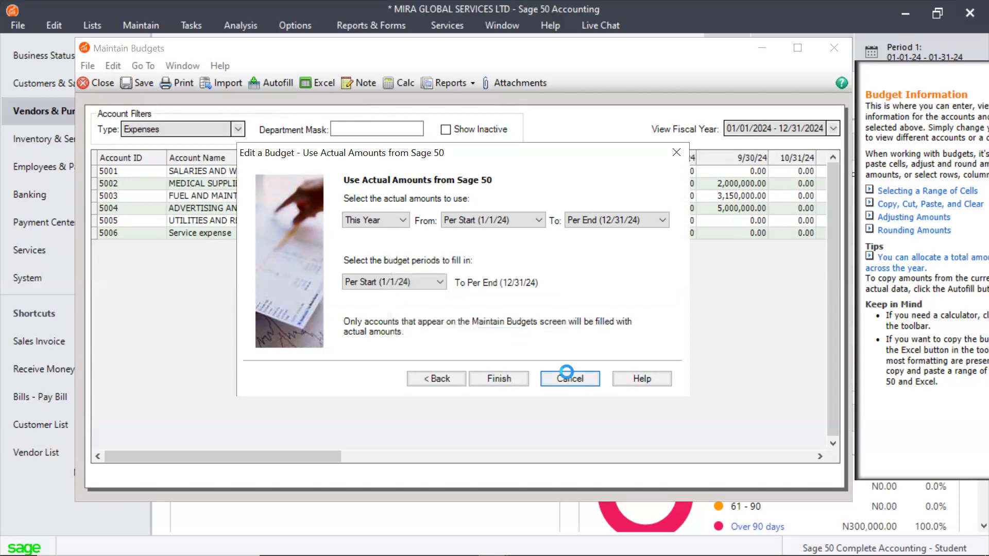
pyautogui.click(436, 336)
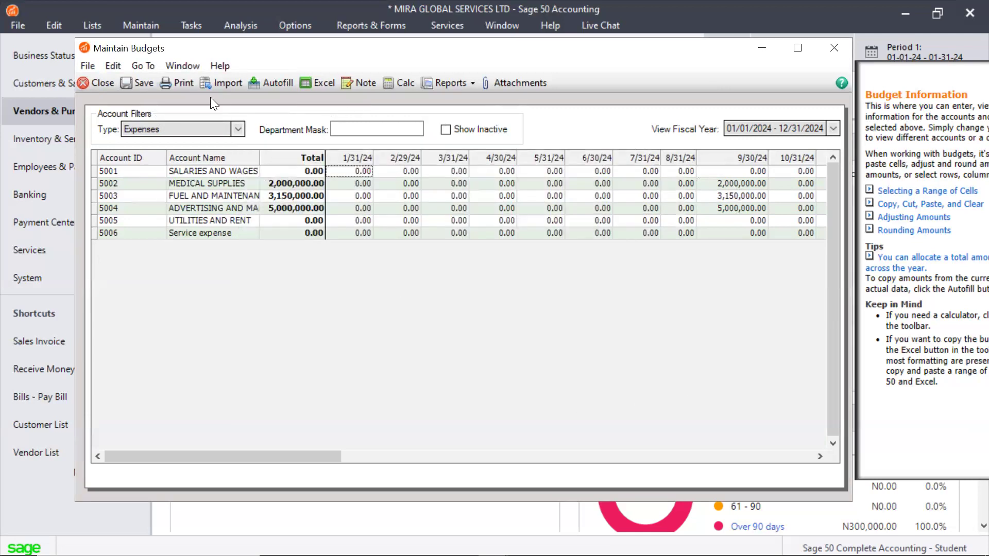
# Save and close the expense budget, and reopen it to review the saved account amounts
pyautogui.click(138, 83)
pyautogui.click(833, 48)
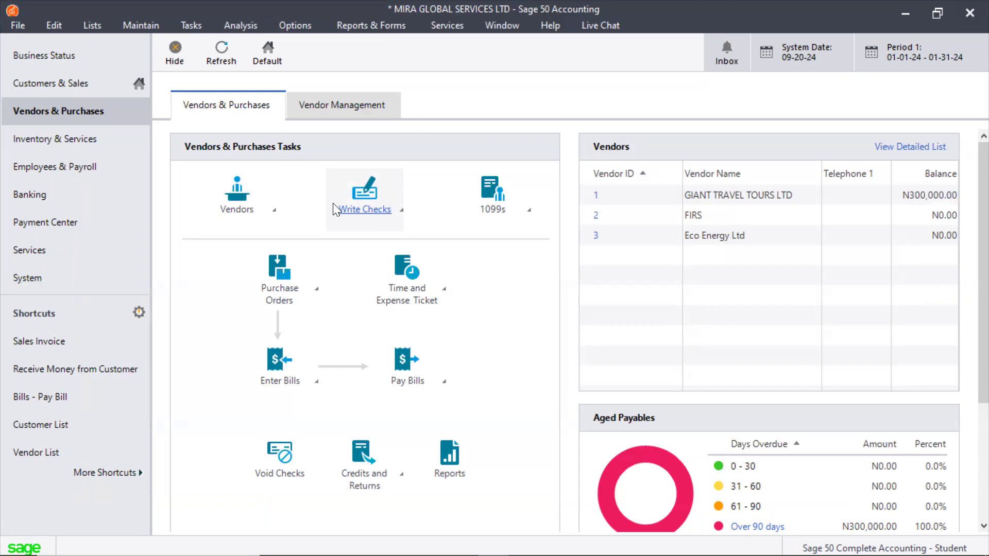
pyautogui.click(145, 24)
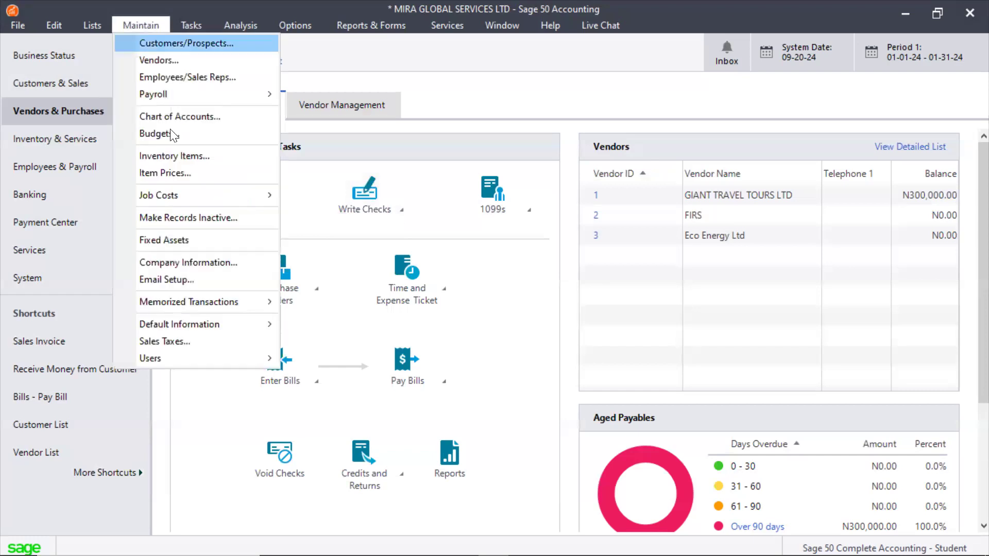
pyautogui.click(161, 134)
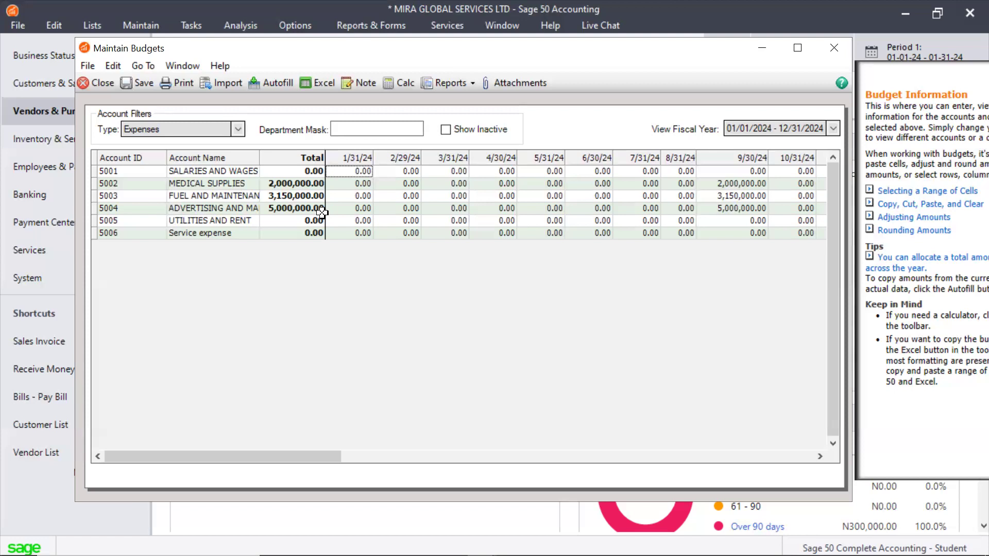
pyautogui.click(833, 48)
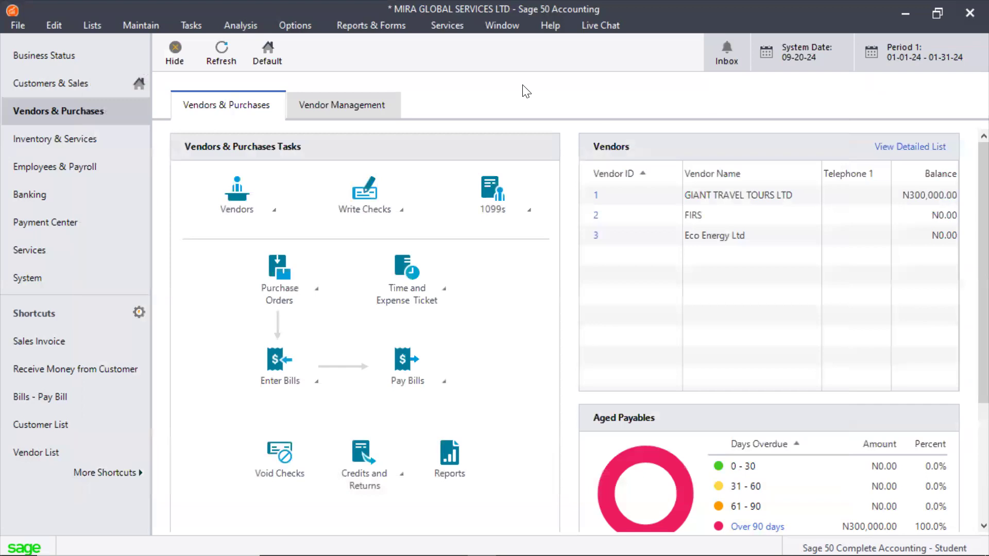
# Open the Budget report from the General Ledger reports
pyautogui.click(368, 25)
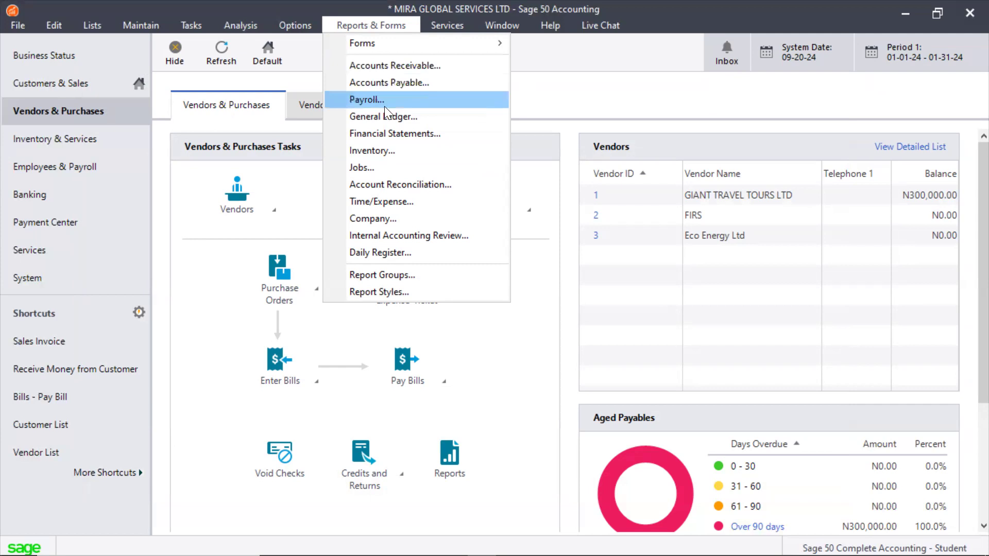
pyautogui.click(385, 134)
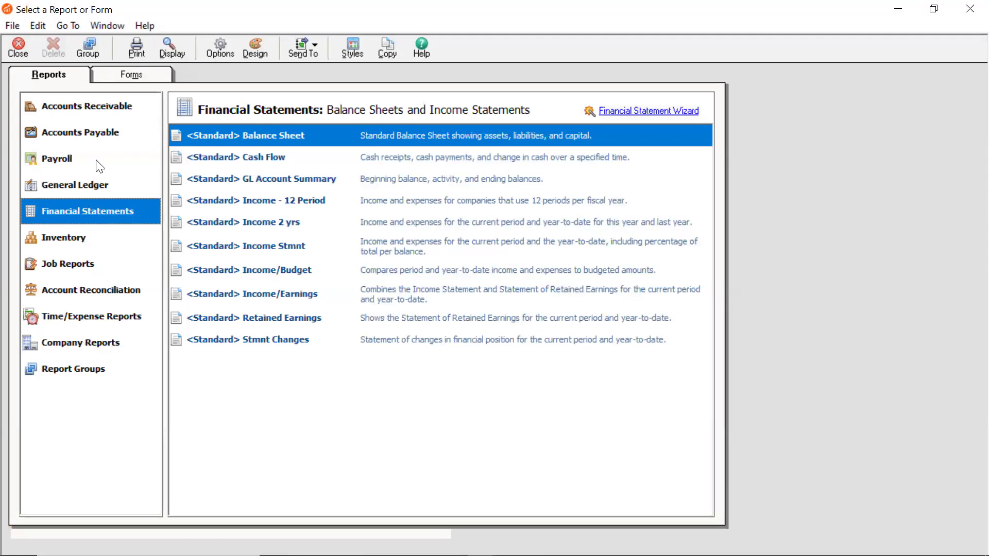
pyautogui.click(92, 342)
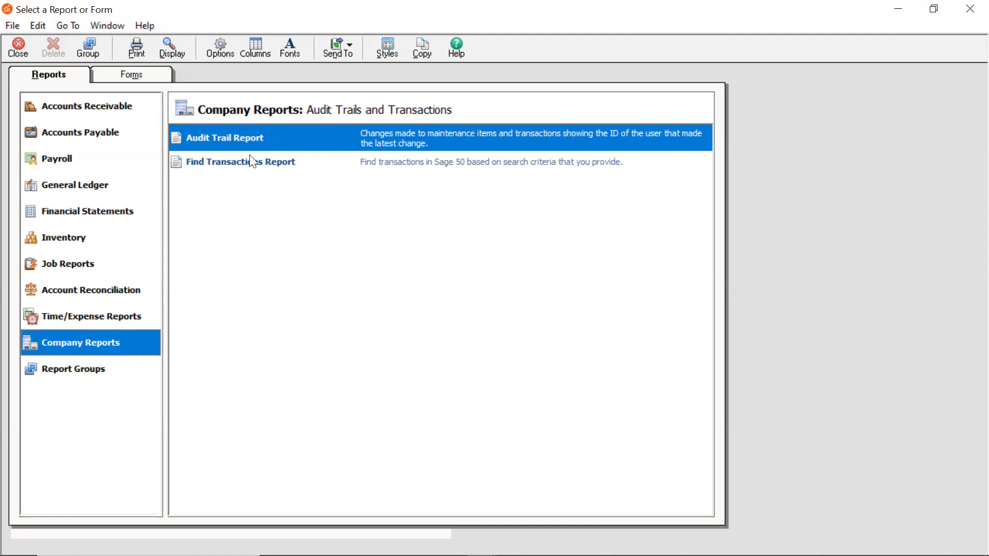
pyautogui.click(99, 298)
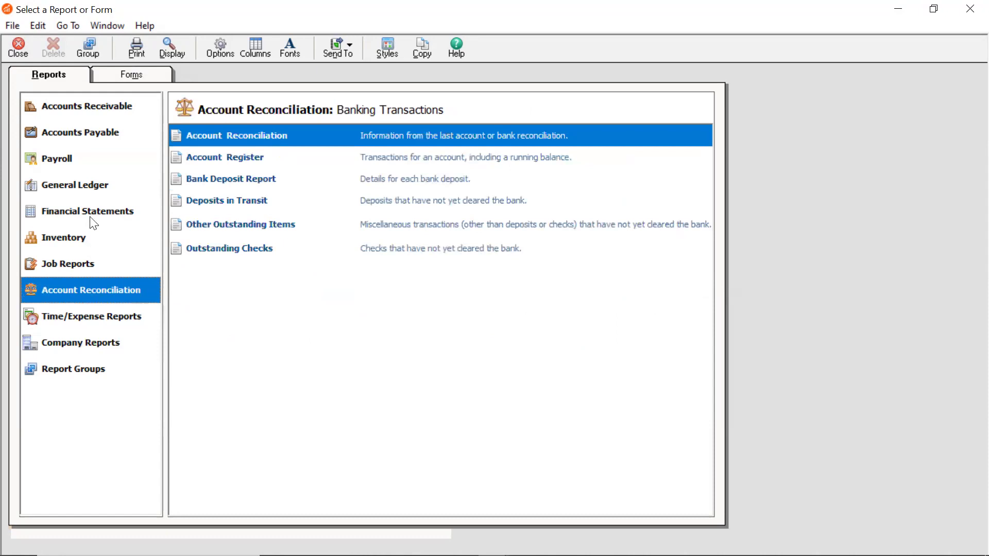
pyautogui.click(77, 184)
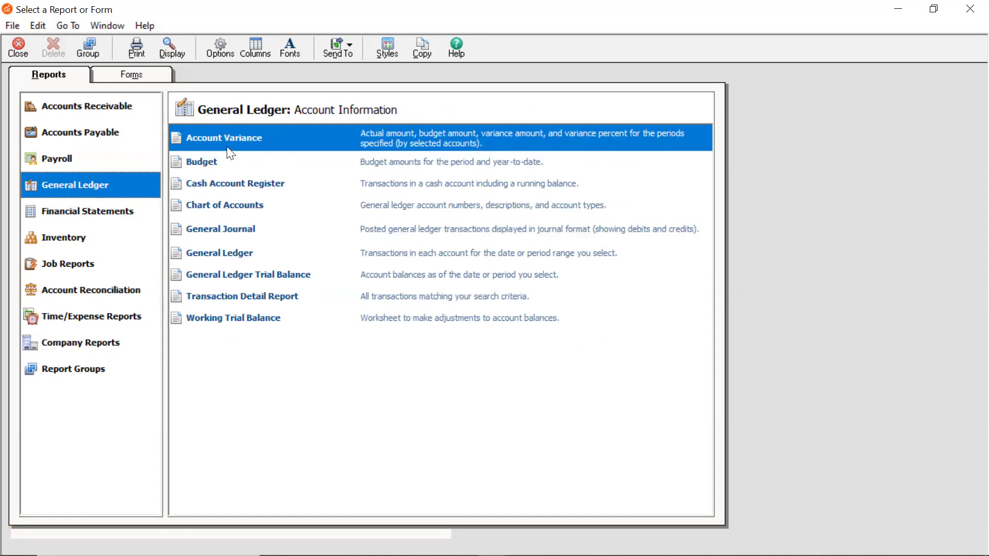
pyautogui.click(209, 166)
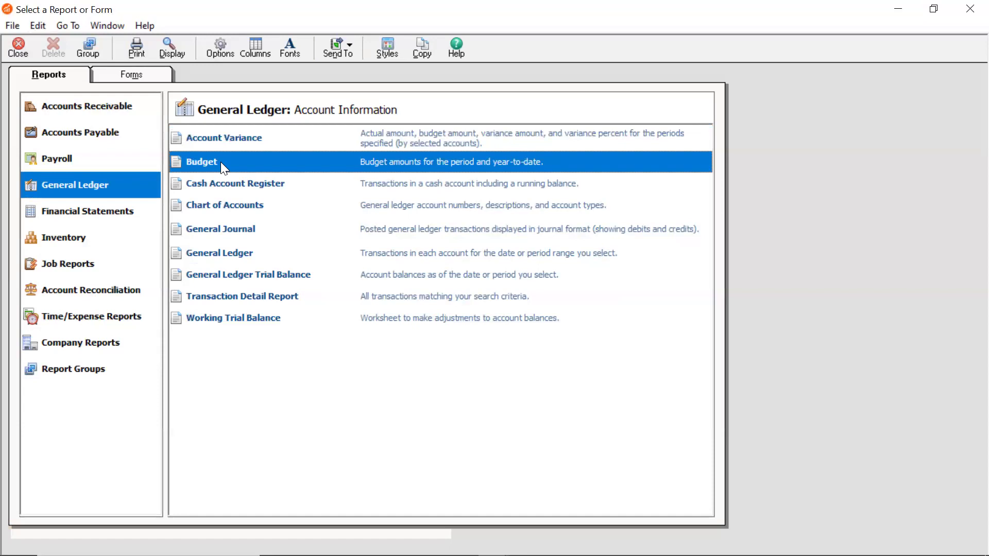
pyautogui.doubleClick(222, 163)
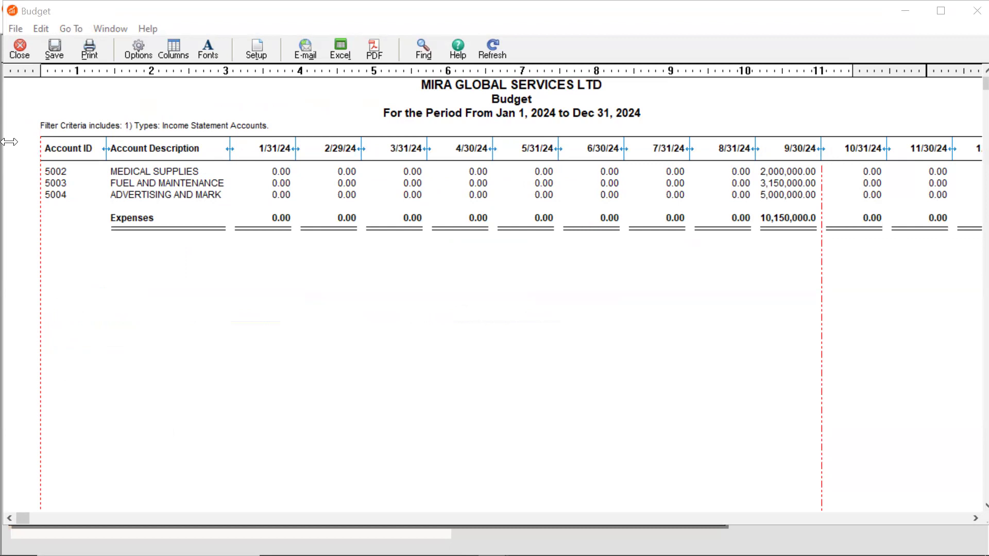
# Set the Budget report's date option to Range, from period start 1/1/24 to period end 12/31/24
pyautogui.click(133, 56)
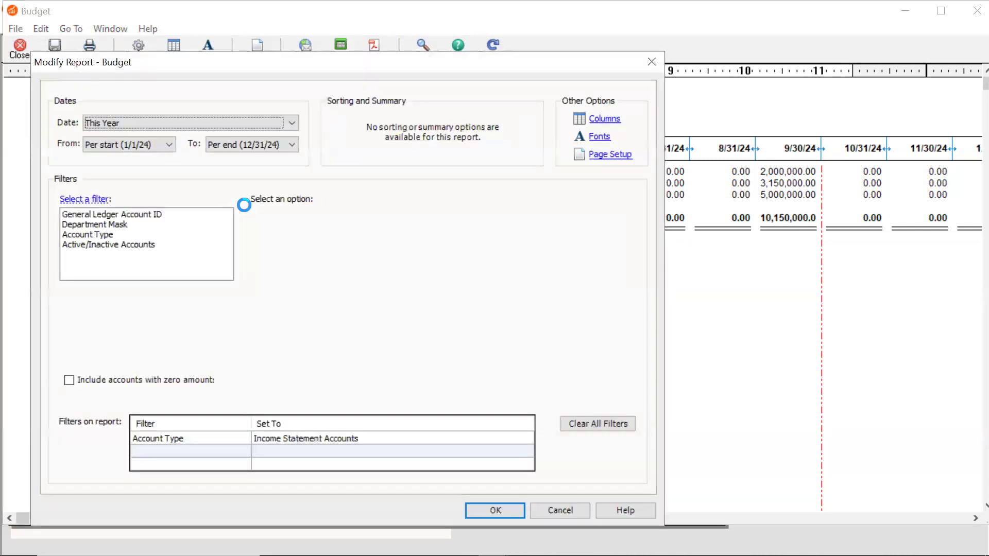
pyautogui.click(279, 123)
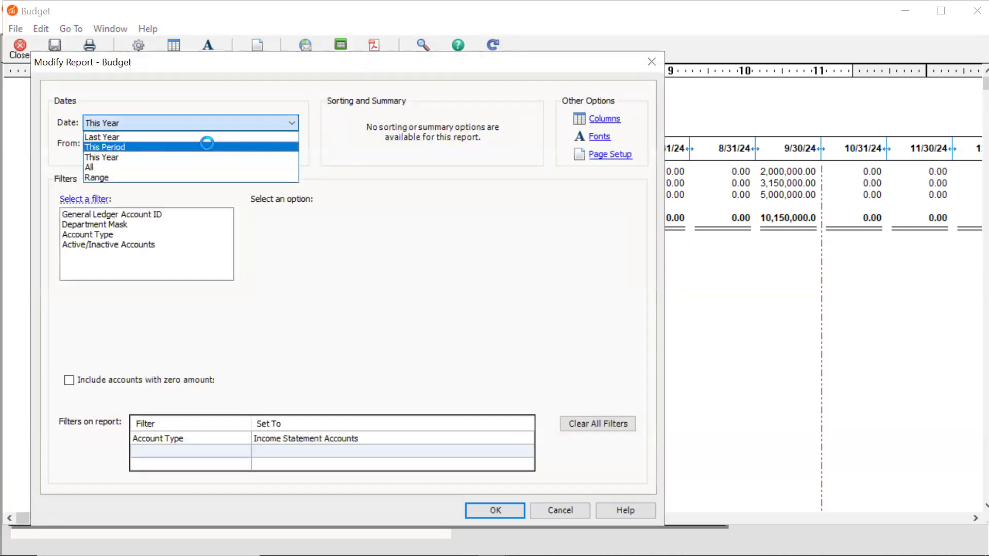
pyautogui.click(139, 178)
pyautogui.click(132, 145)
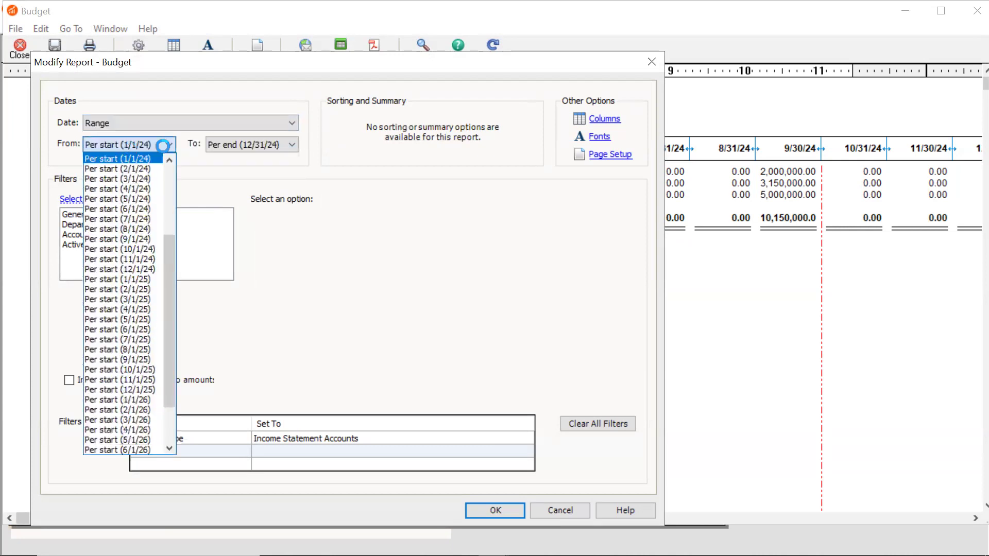
pyautogui.click(236, 157)
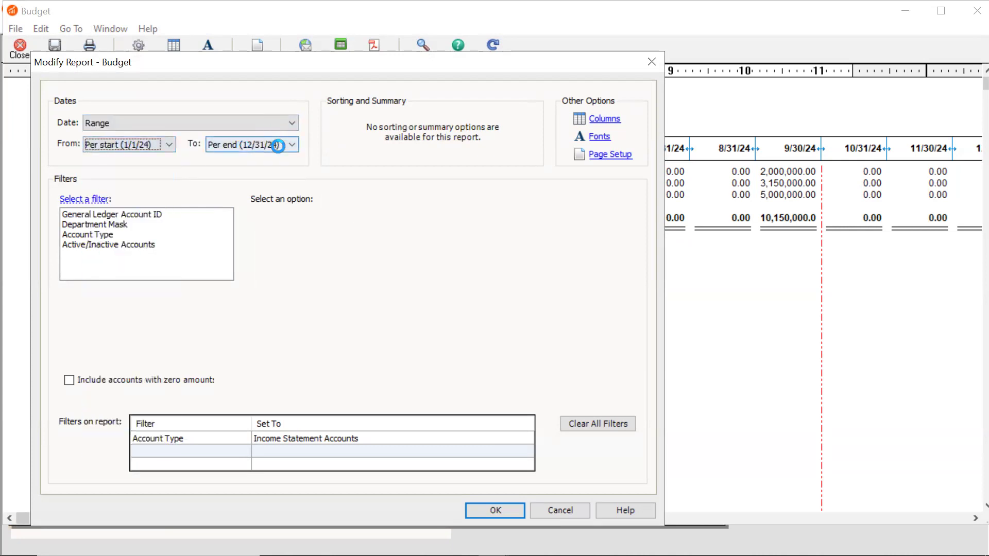
pyautogui.click(278, 147)
pyautogui.click(147, 147)
pyautogui.click(216, 144)
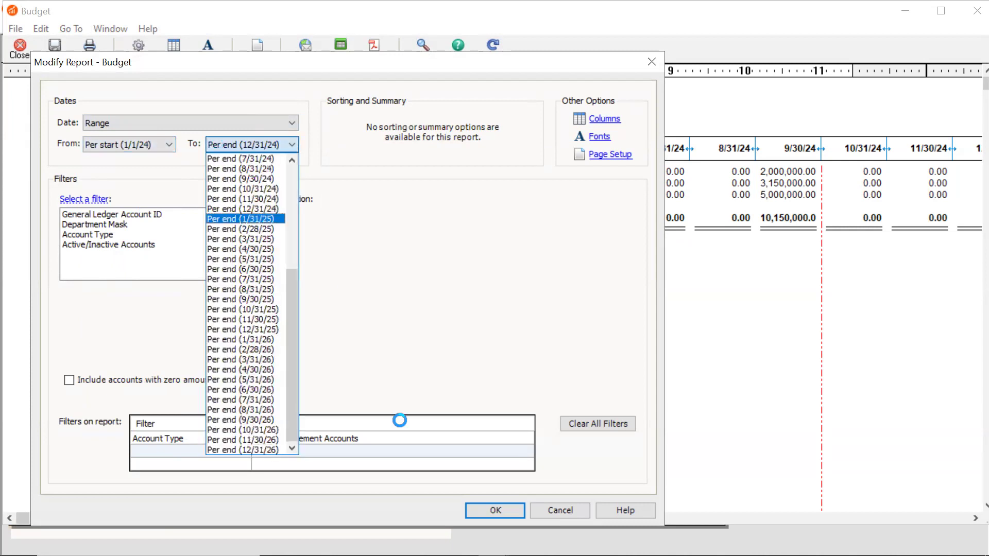
pyautogui.click(347, 274)
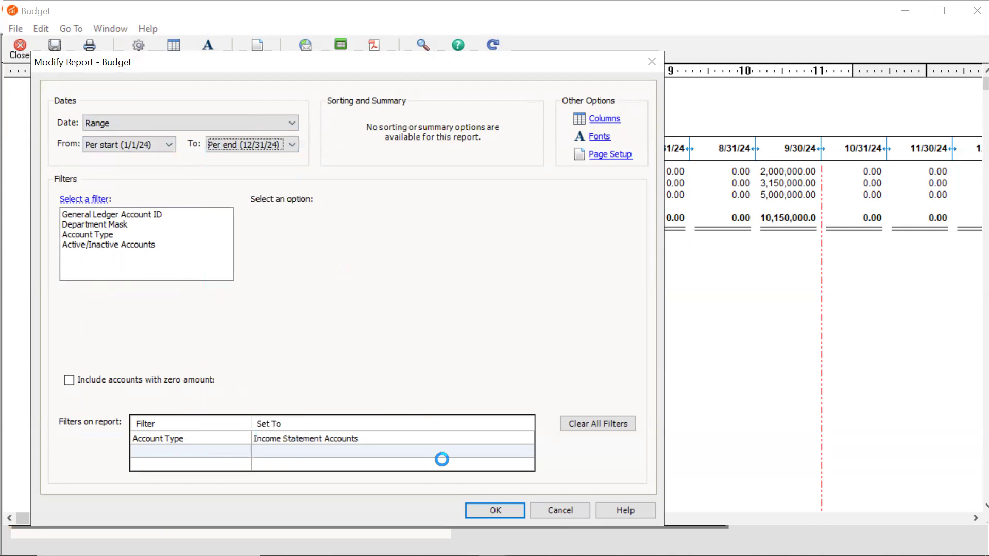
pyautogui.click(469, 512)
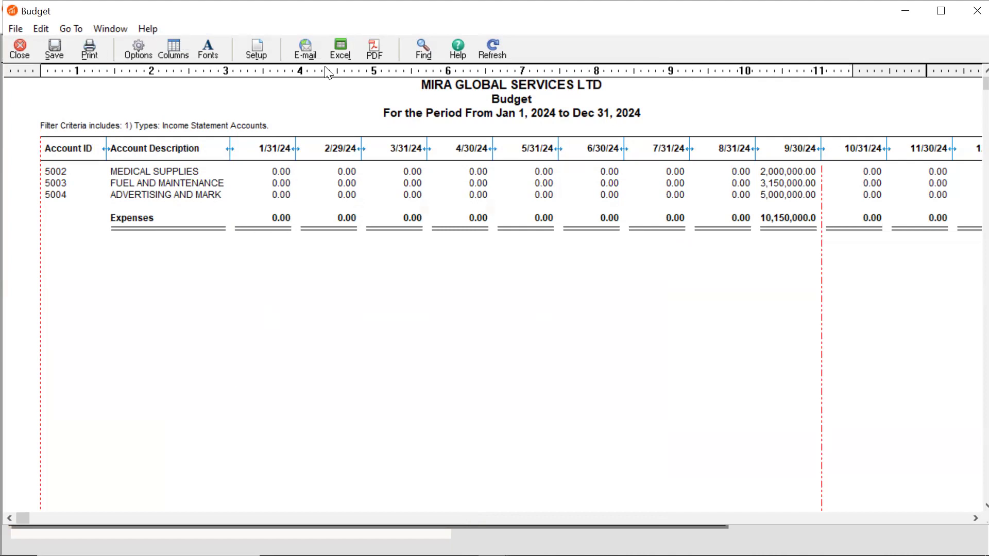
# Print one copy of all pages of the Budget report on the XP-80C printer, and close the report
pyautogui.click(94, 60)
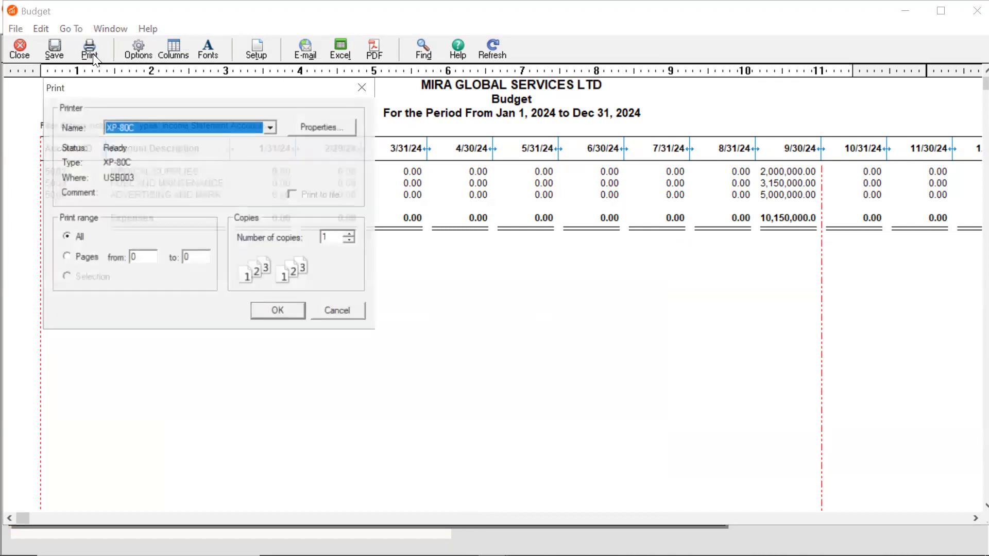
pyautogui.click(298, 312)
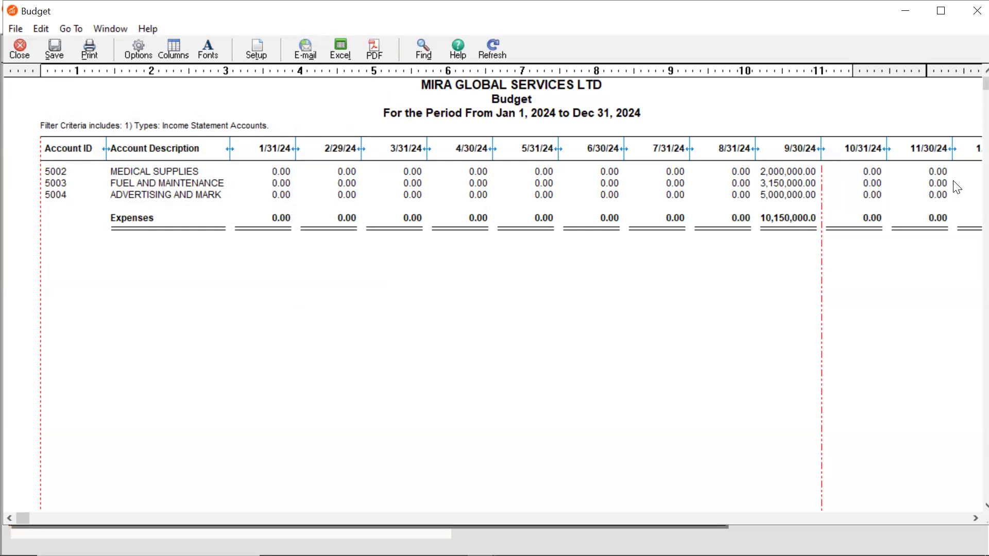
pyautogui.click(14, 55)
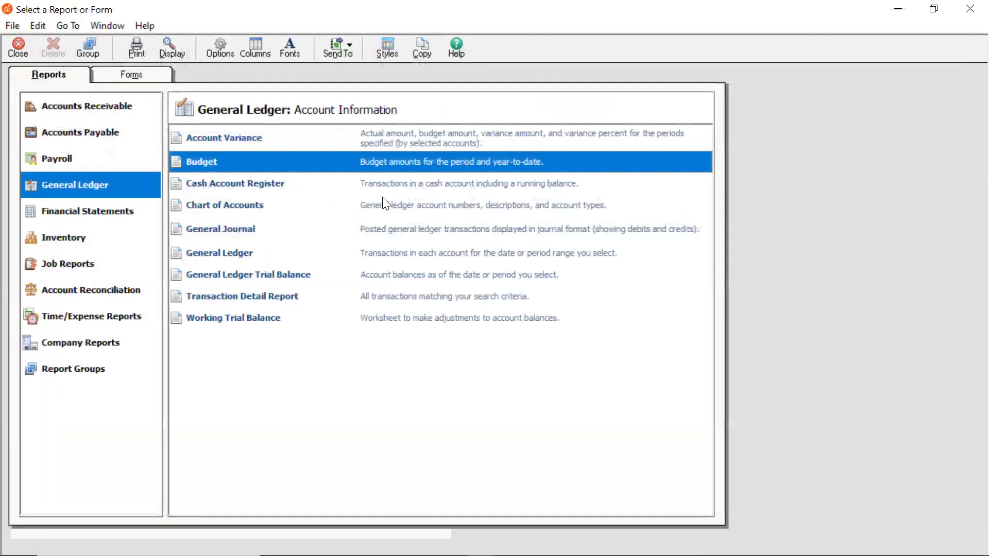
# Open the General Ledger Account Variance report, review actual against budget amounts for the expense accounts, and close it
pyautogui.doubleClick(322, 140)
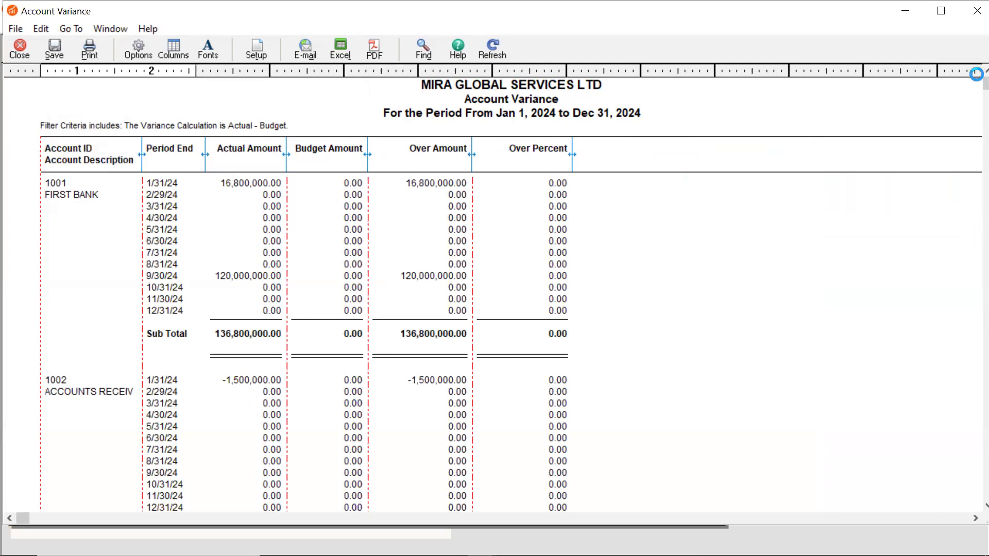
pyautogui.moveTo(983, 86); pyautogui.dragTo(977, 507)
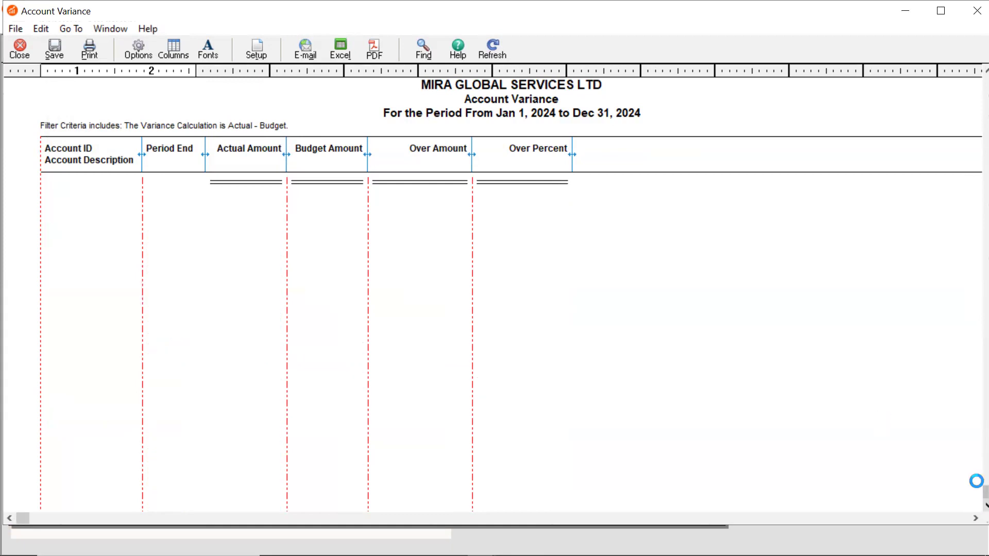
pyautogui.moveTo(976, 469); pyautogui.dragTo(976, 388)
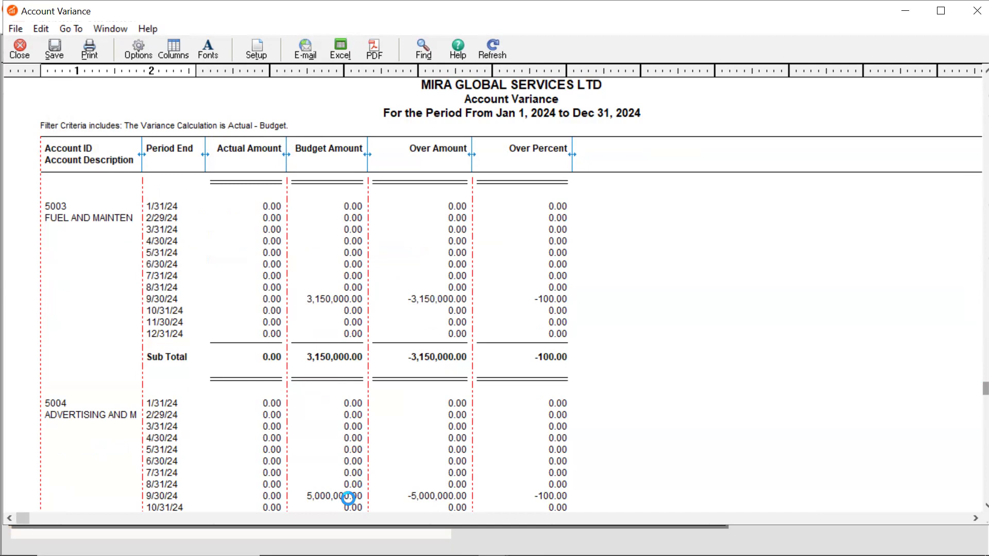
pyautogui.click(30, 52)
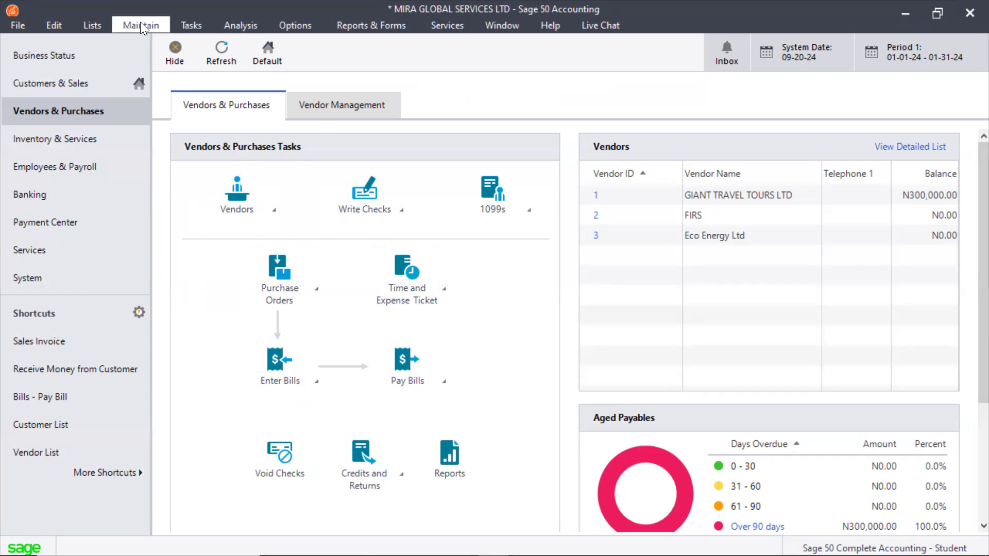
# Start a new payment in Write Checks for vendor 1, GIANT TRAVEL TOURS LTD
pyautogui.click(186, 24)
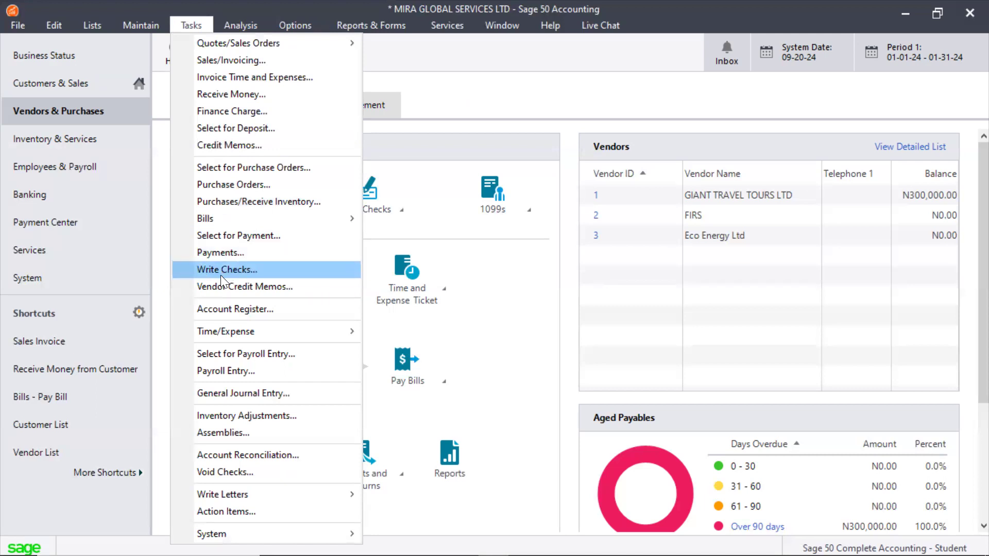
pyautogui.click(97, 108)
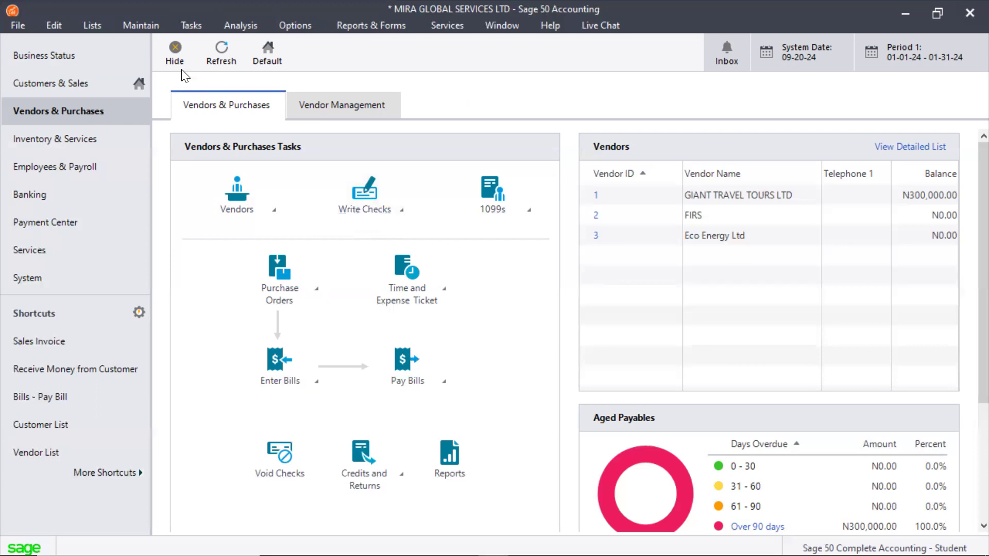
pyautogui.click(176, 25)
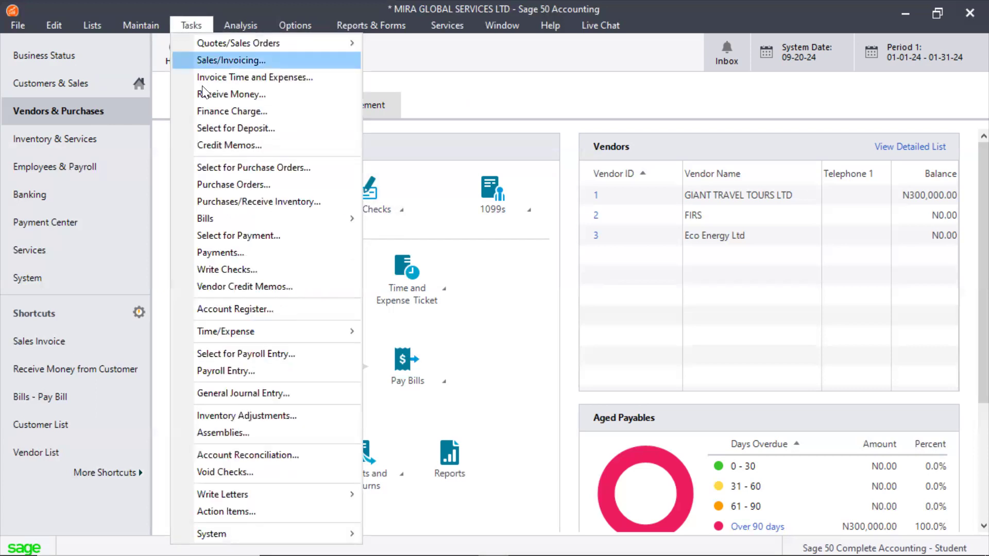
pyautogui.click(262, 269)
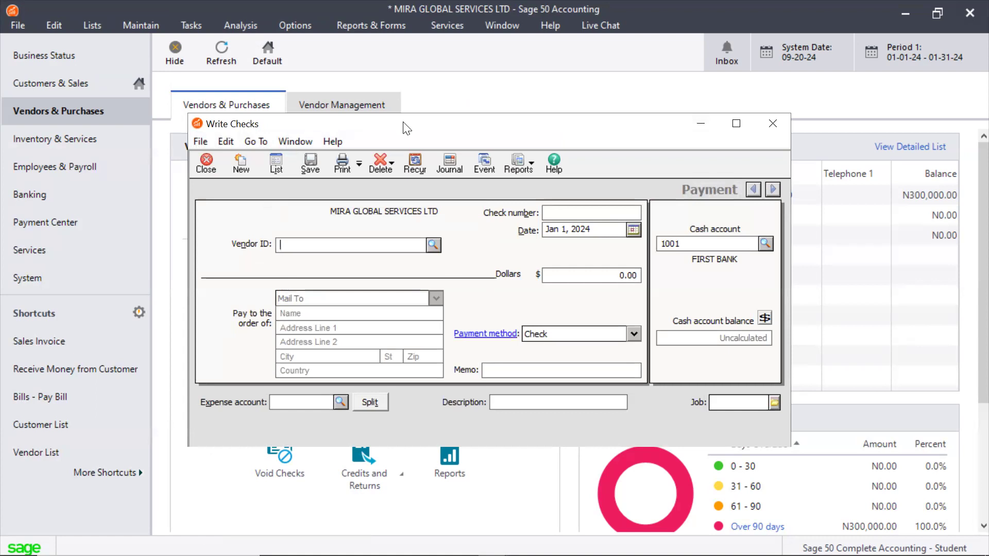
pyautogui.moveTo(407, 131); pyautogui.dragTo(381, 98)
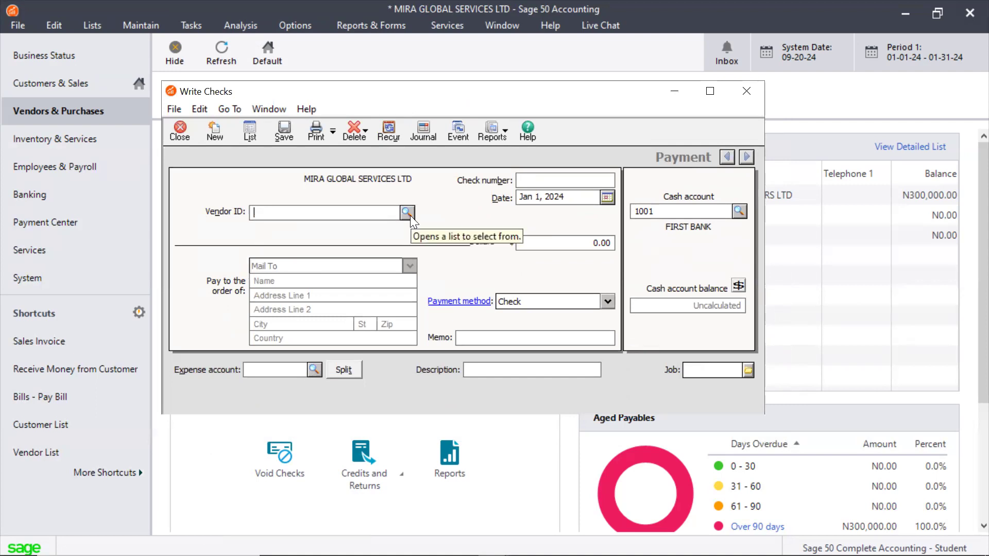
pyautogui.click(408, 212)
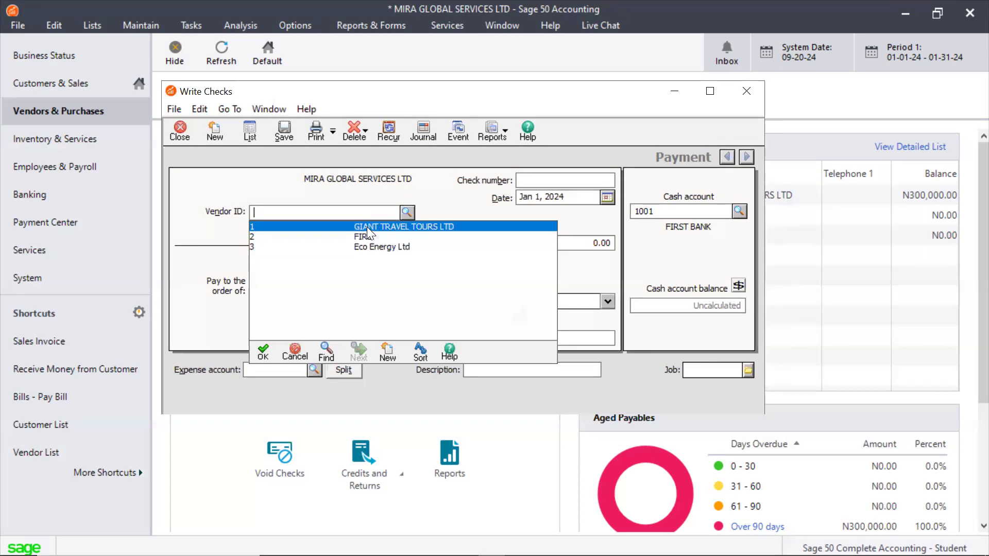
pyautogui.doubleClick(366, 227)
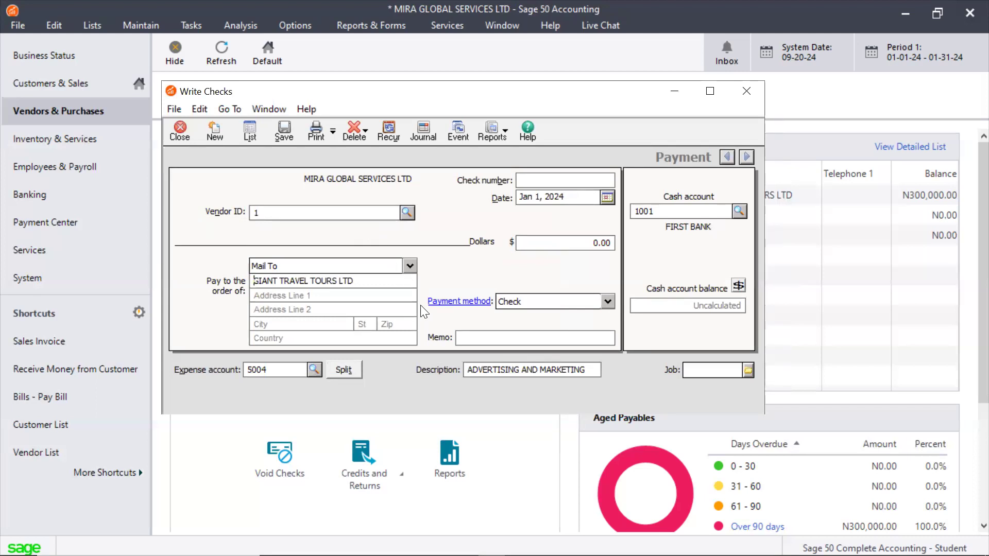
# Enter 4,000,000.00 as the check's dollar amount
pyautogui.click(569, 242)
pyautogui.write('4000000')
# Set the check's date to Sep 20, 2024
pyautogui.click(609, 198)
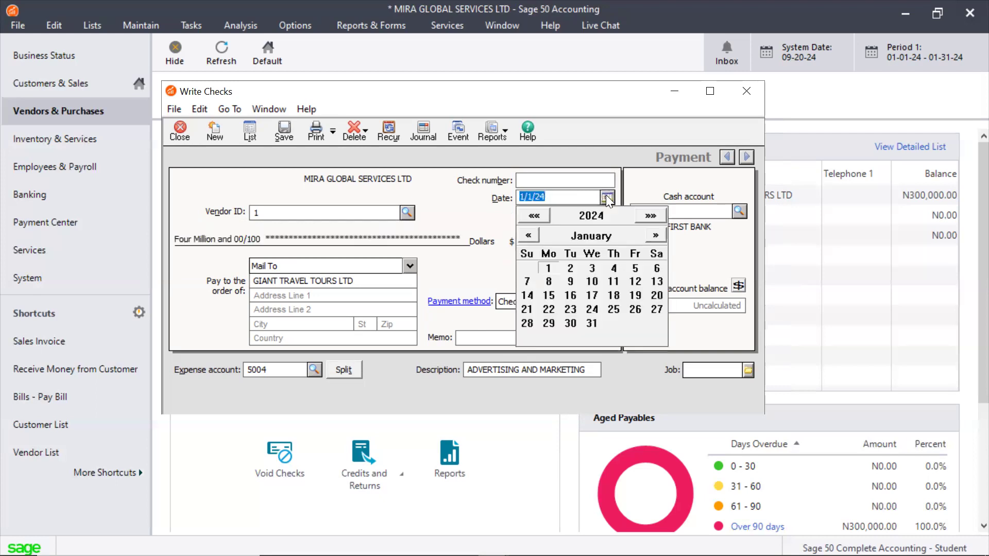
pyautogui.click(654, 235)
pyautogui.click(656, 236)
pyautogui.click(656, 236)
pyautogui.click(656, 236)
pyautogui.click(656, 237)
pyautogui.click(656, 236)
pyautogui.click(656, 236)
pyautogui.click(656, 236)
pyautogui.click(656, 237)
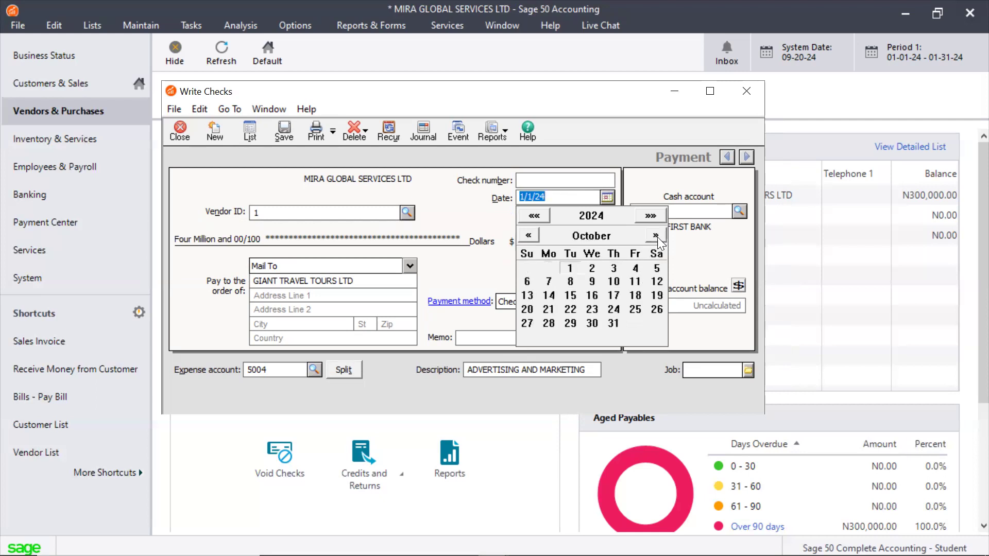
pyautogui.click(527, 235)
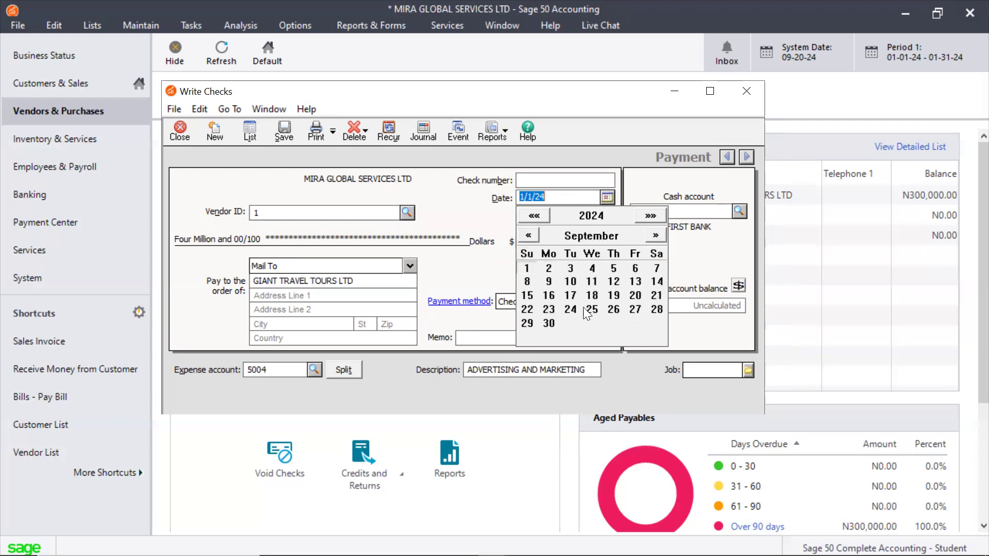
pyautogui.click(631, 296)
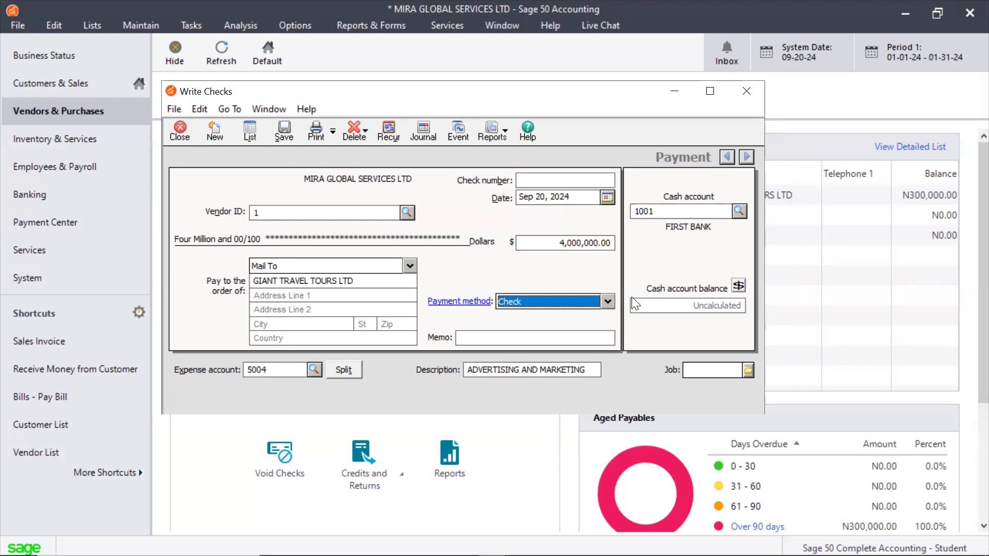
# Enter 005 as the check number and choose Check as the payment method
pyautogui.click(577, 179)
pyautogui.write('005')
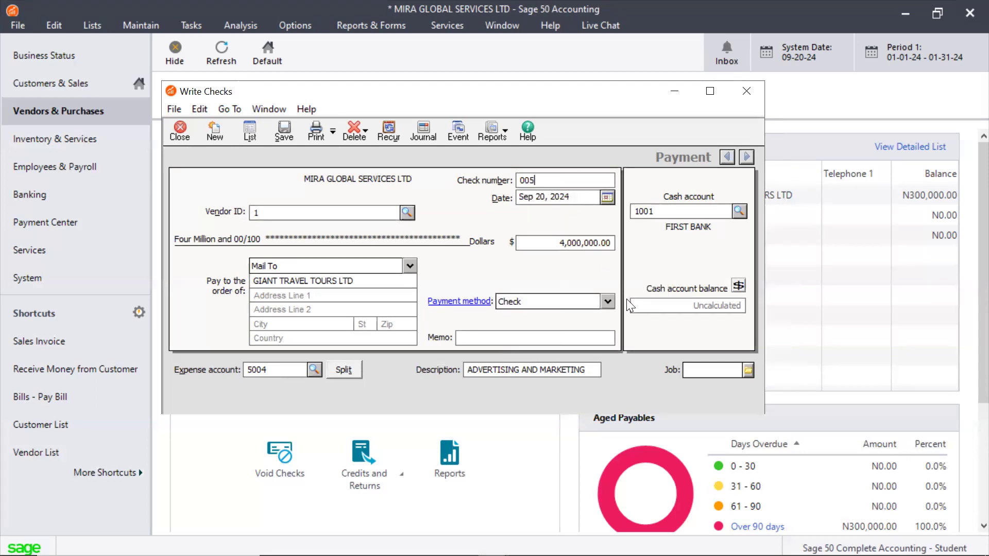
pyautogui.click(601, 303)
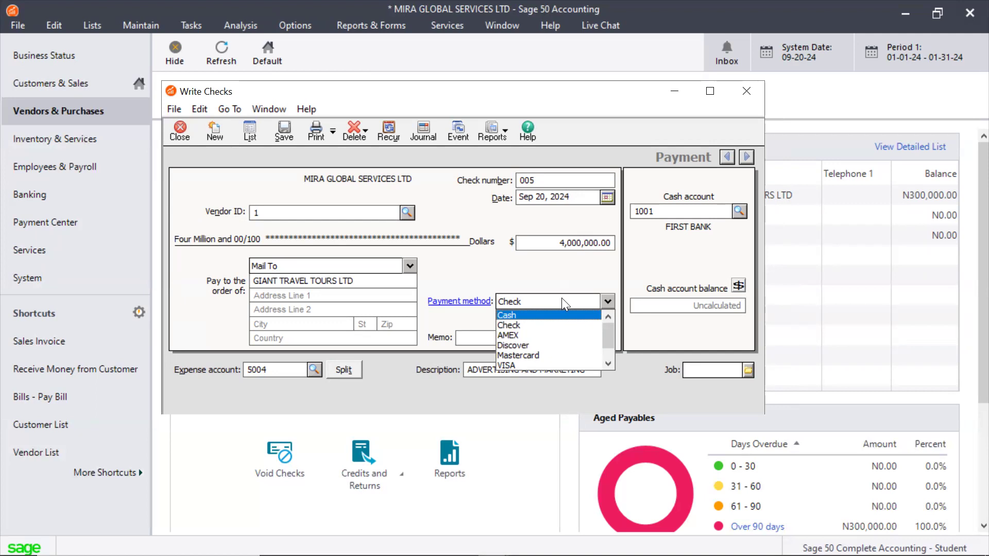
pyautogui.click(540, 330)
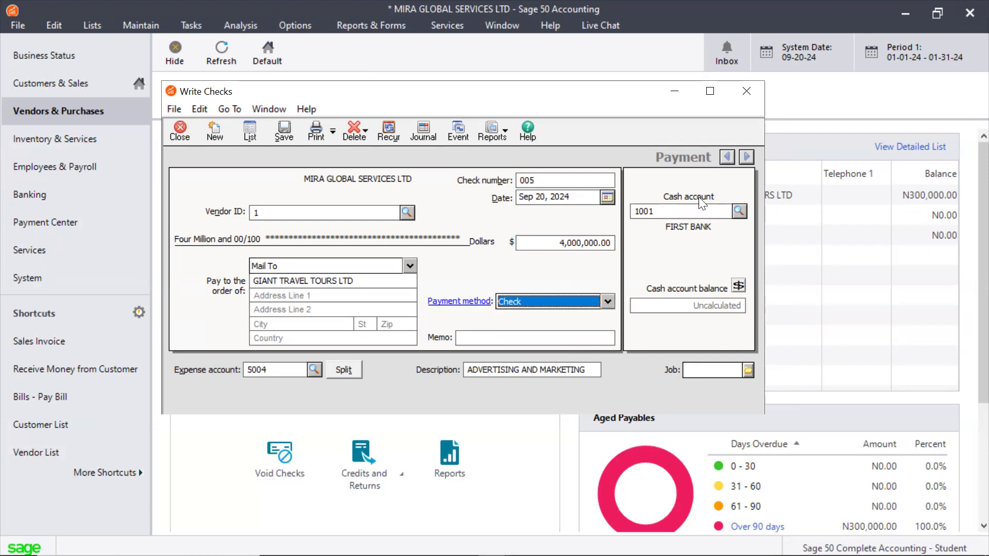
# Select account 1001, FIRST BANK, as the cash account for the payment
pyautogui.click(738, 211)
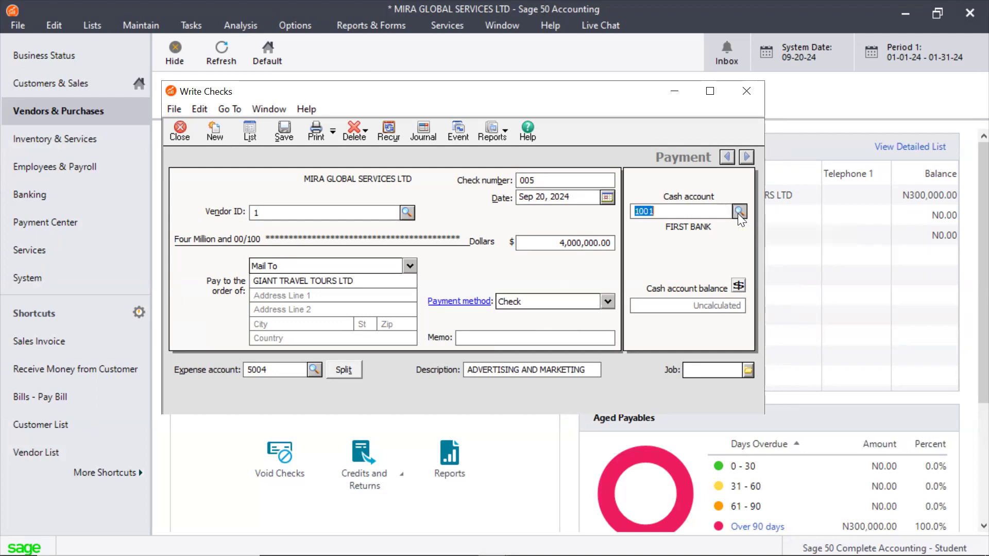
pyautogui.click(707, 226)
# Enter the memo "BEING PAYMENT FOR ADVERTISEMEN", save the payment and close Write Checks
pyautogui.click(461, 338)
pyautogui.write('BEING PAYMENT FOR ADVERTISEMEN')
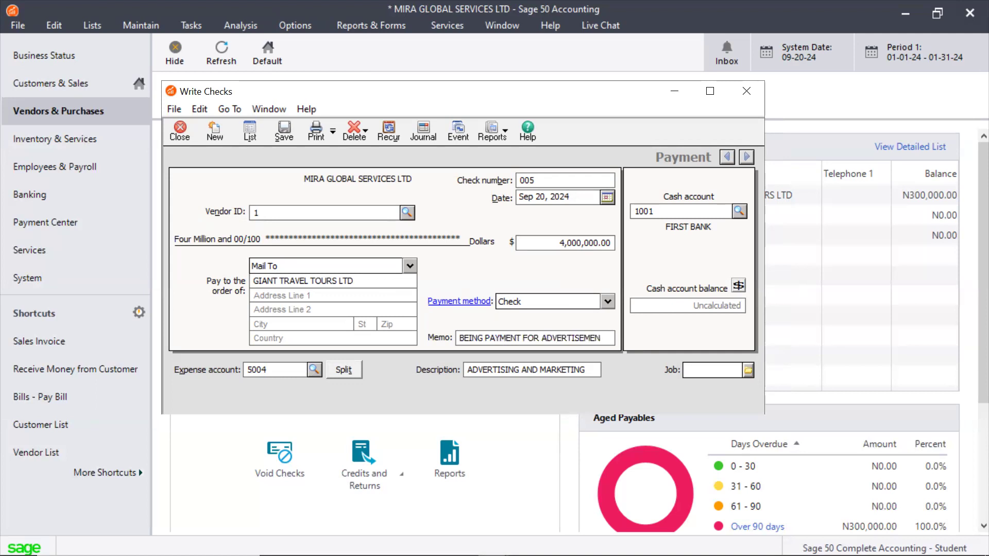
pyautogui.click(270, 129)
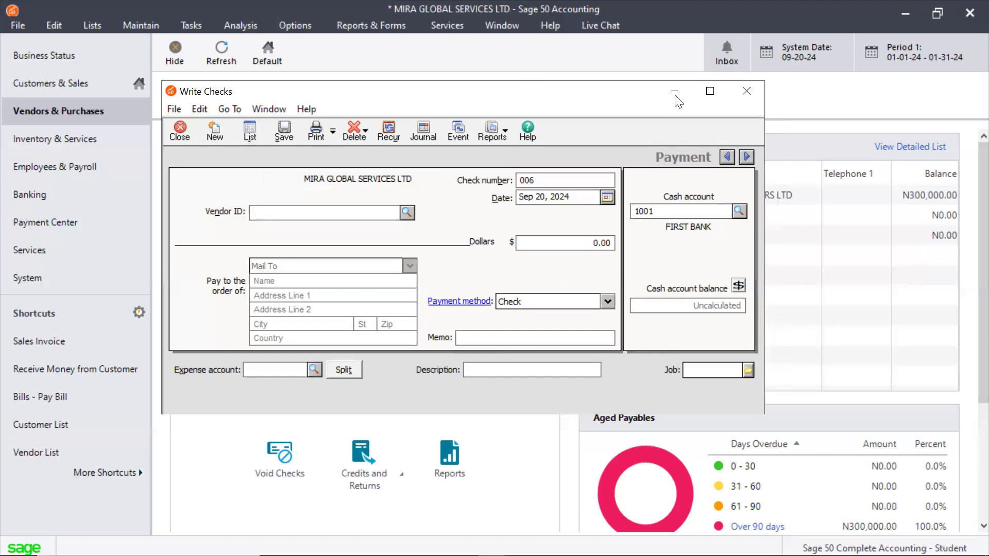
pyautogui.press('Escape')
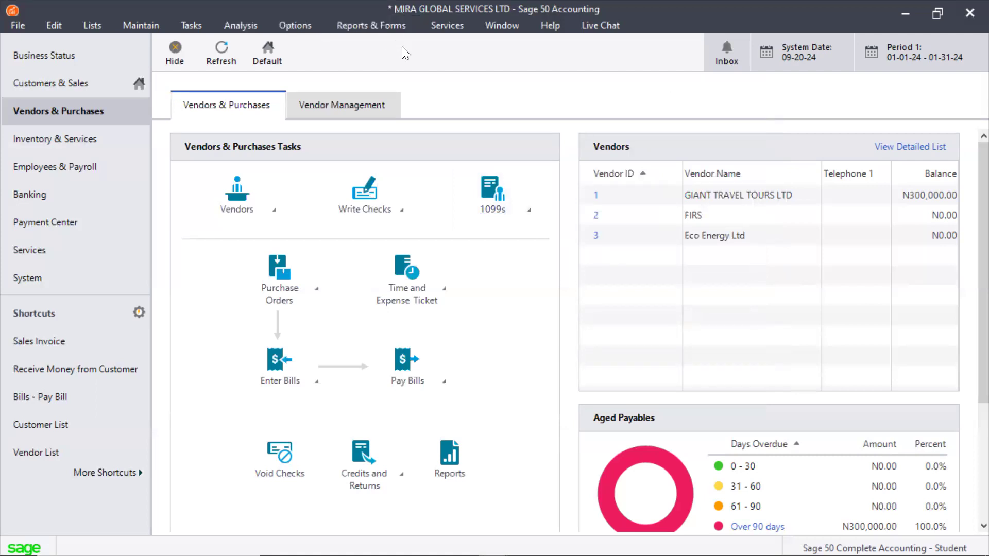
# Open the general ledger's Account Variance report and examine actual against budget amounts per account, down to the 5000-series expense accounts
pyautogui.click(366, 24)
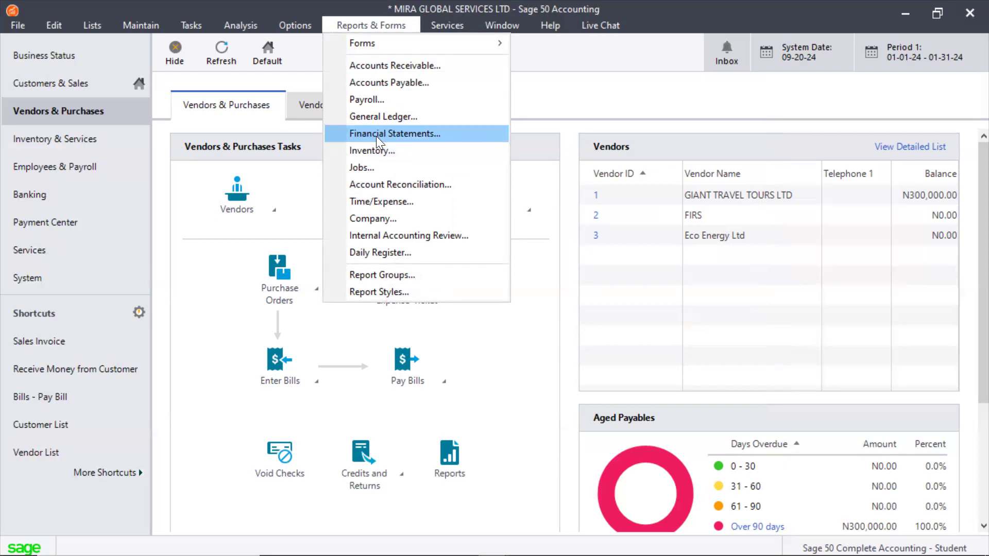
pyautogui.click(379, 114)
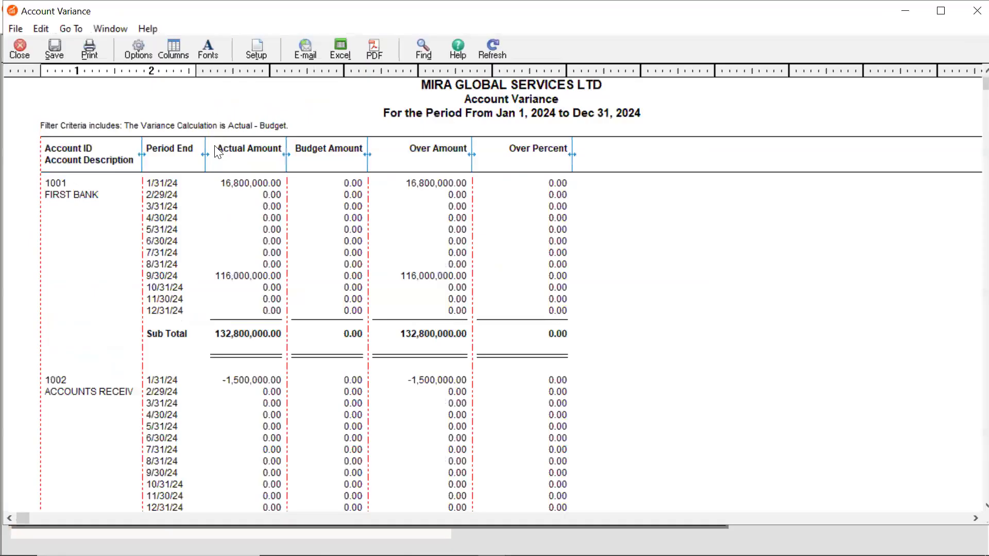
pyautogui.scroll(-3, 877, 241)
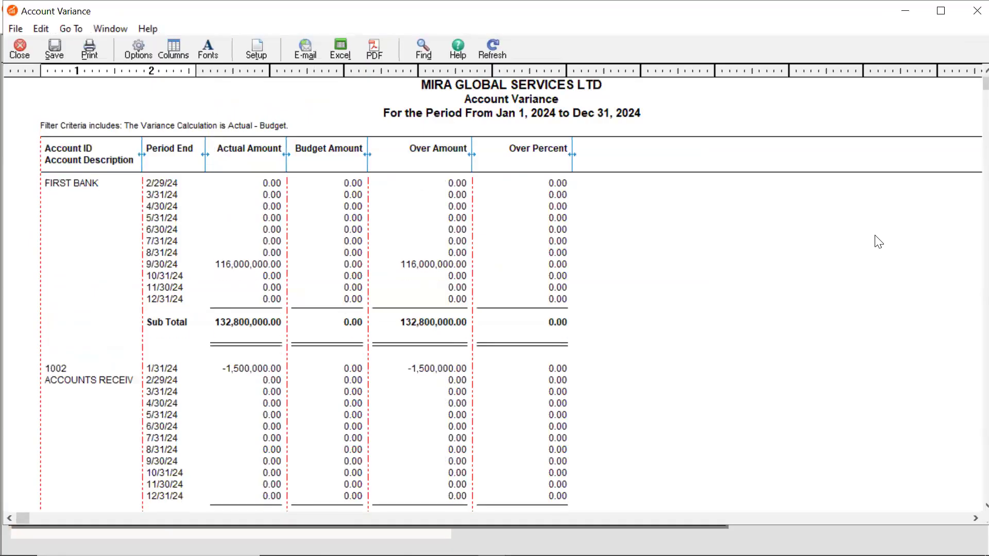
pyautogui.scroll(-19, 878, 241)
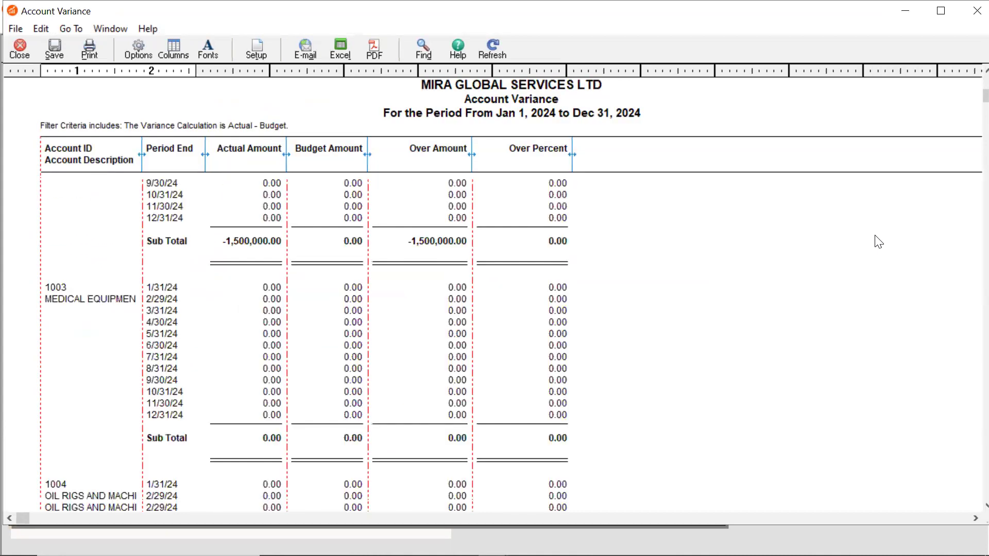
pyautogui.scroll(-16, 878, 241)
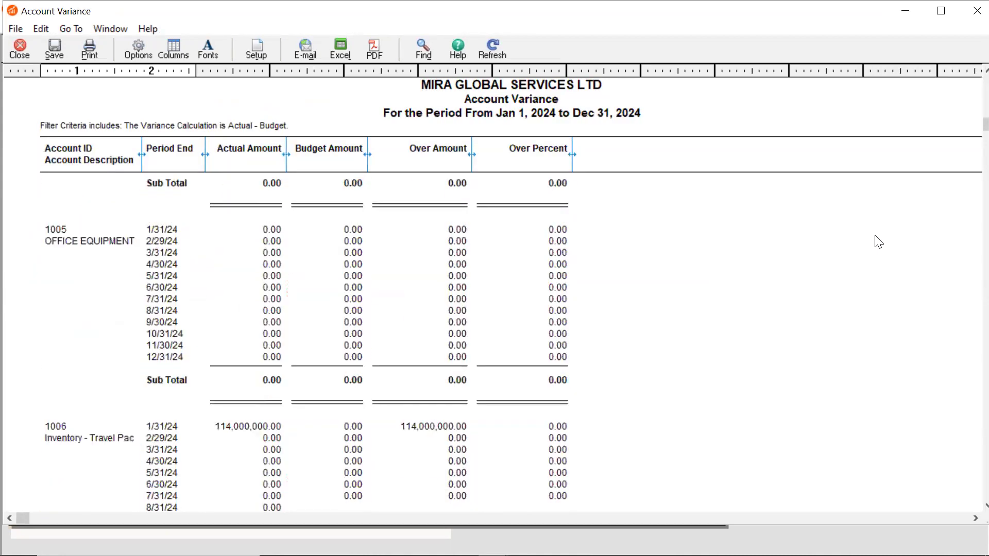
pyautogui.scroll(-15, 878, 241)
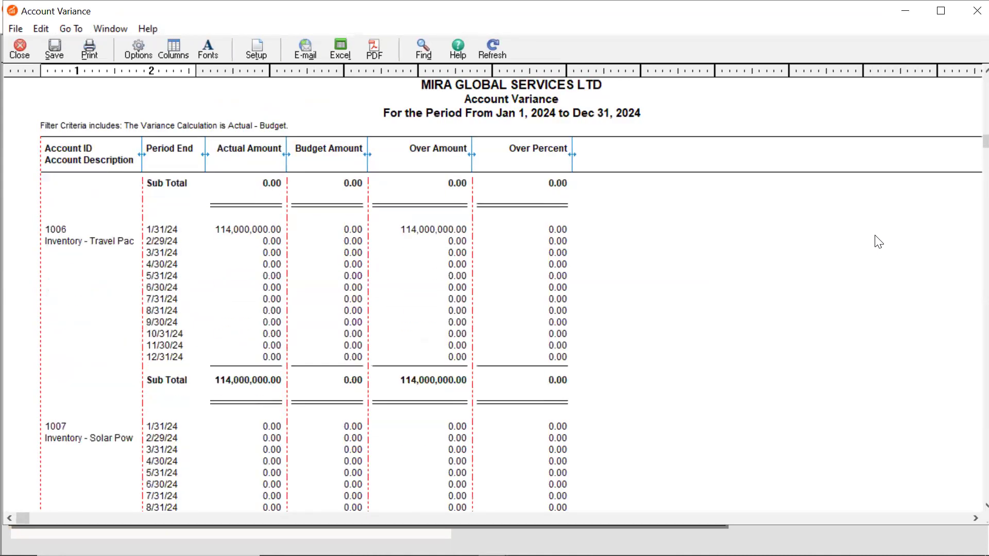
pyautogui.scroll(-3, 878, 241)
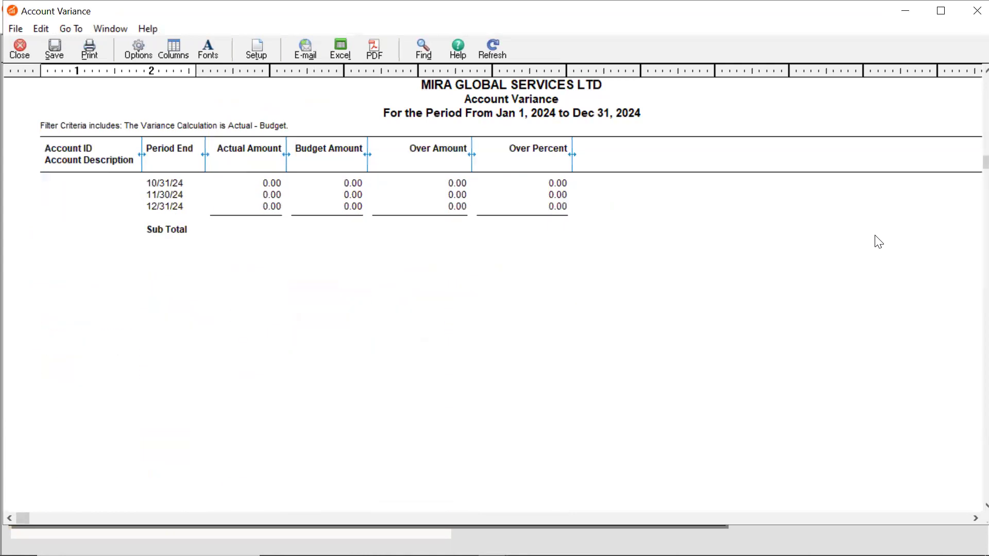
pyautogui.scroll(-15, 878, 241)
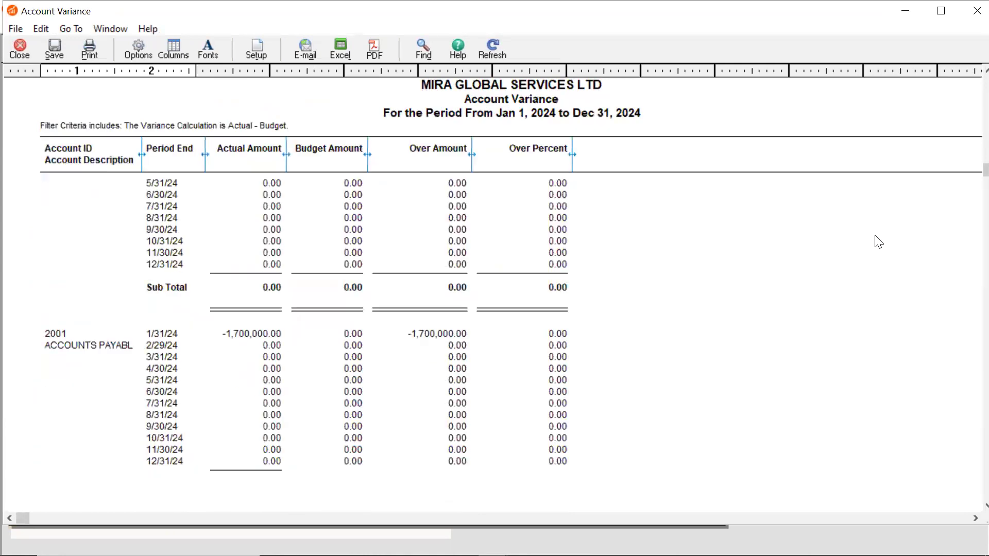
pyautogui.scroll(-3, 878, 241)
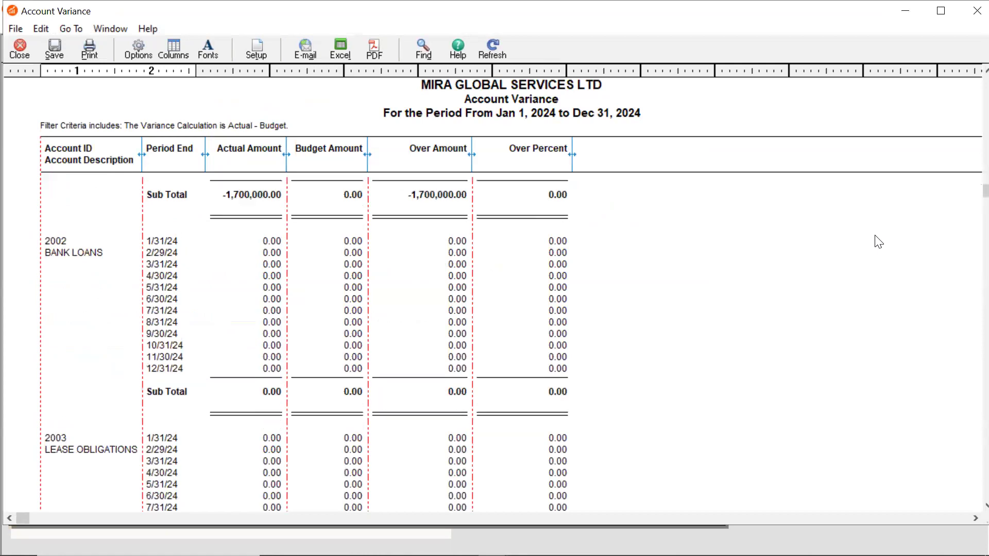
pyautogui.scroll(5, 878, 241)
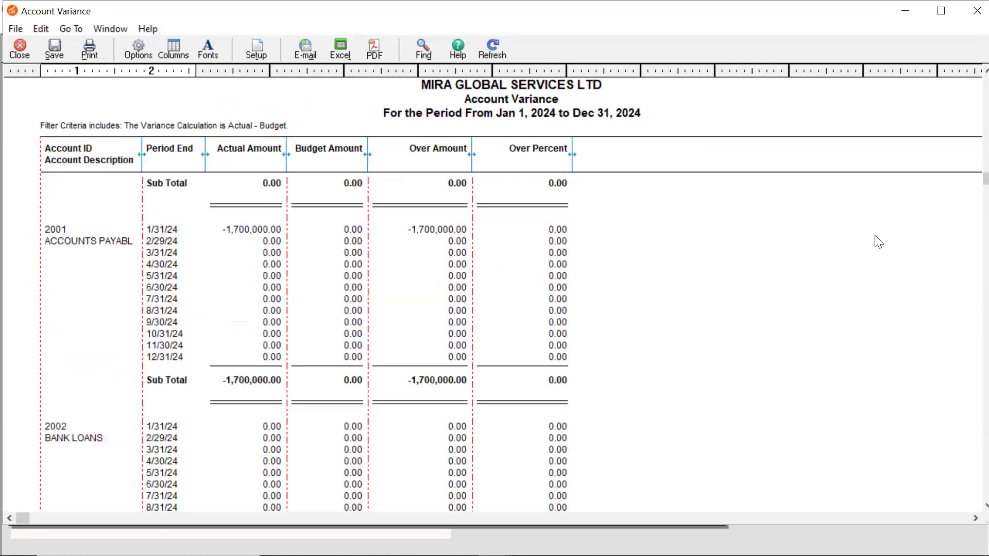
pyautogui.scroll(15, 878, 241)
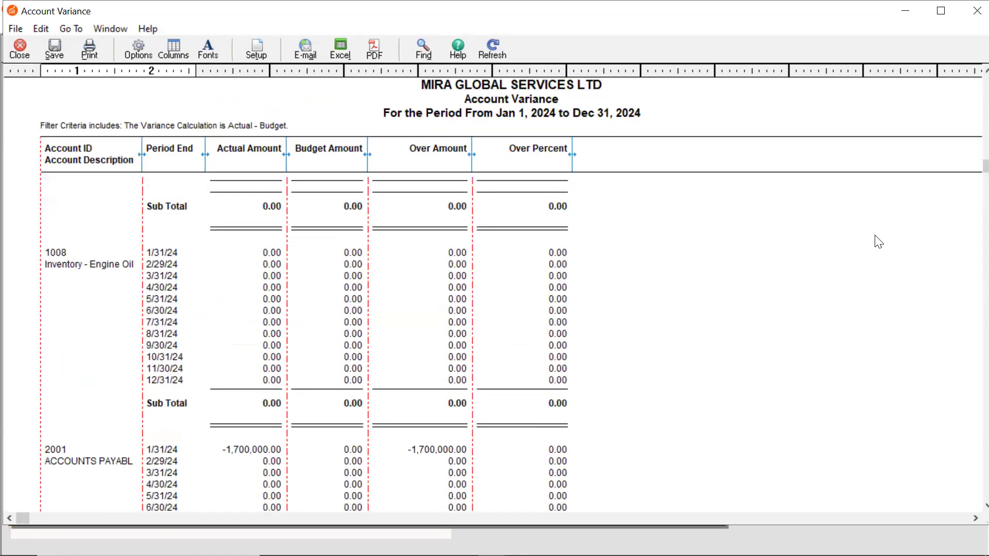
pyautogui.scroll(15, 878, 241)
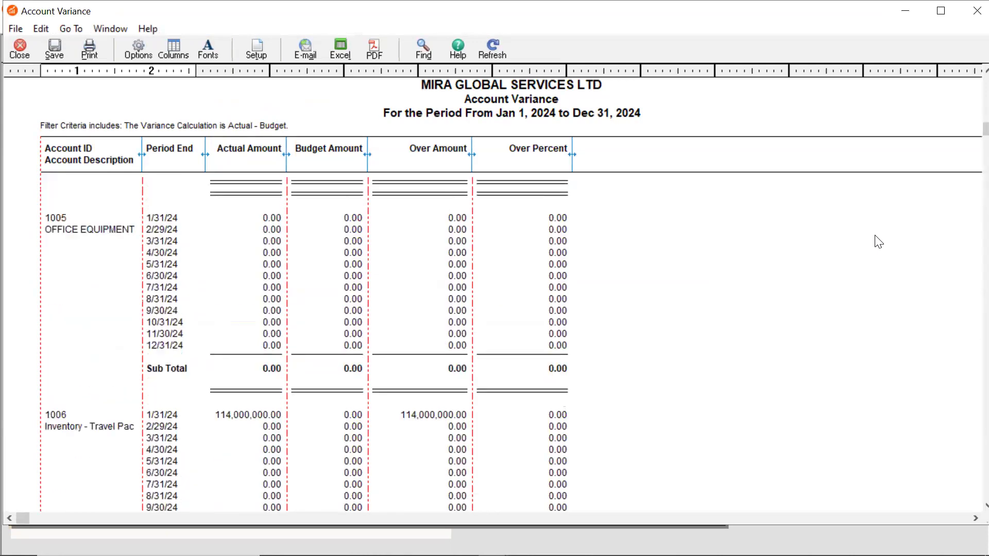
pyautogui.scroll(15, 878, 241)
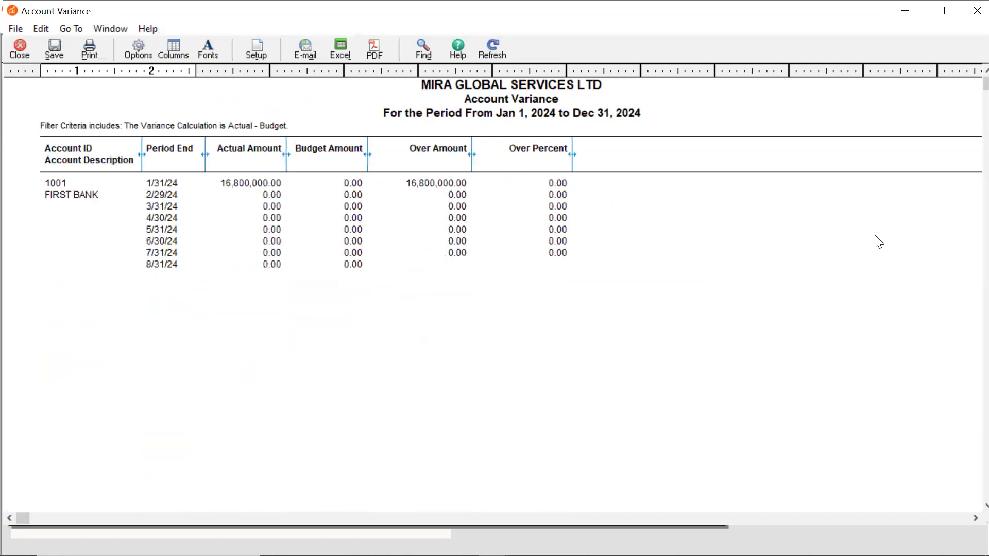
pyautogui.scroll(-5, 877, 241)
pyautogui.scroll(-20, 878, 241)
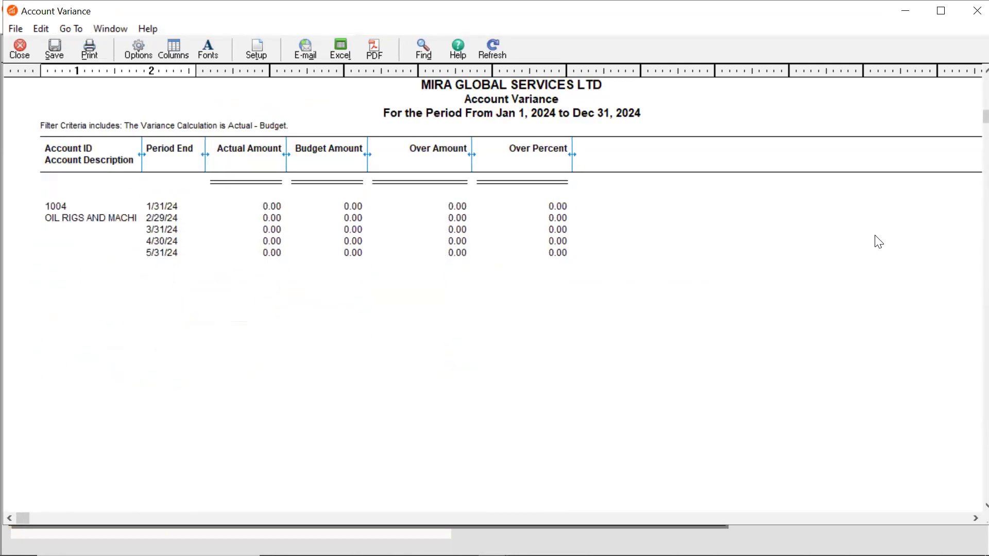
pyautogui.scroll(-20, 879, 242)
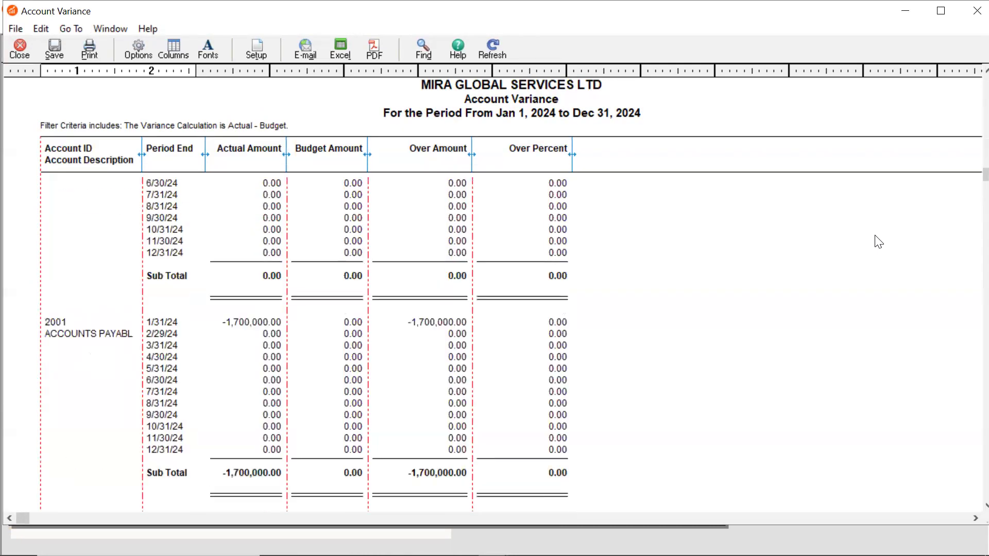
pyautogui.scroll(-20, 878, 241)
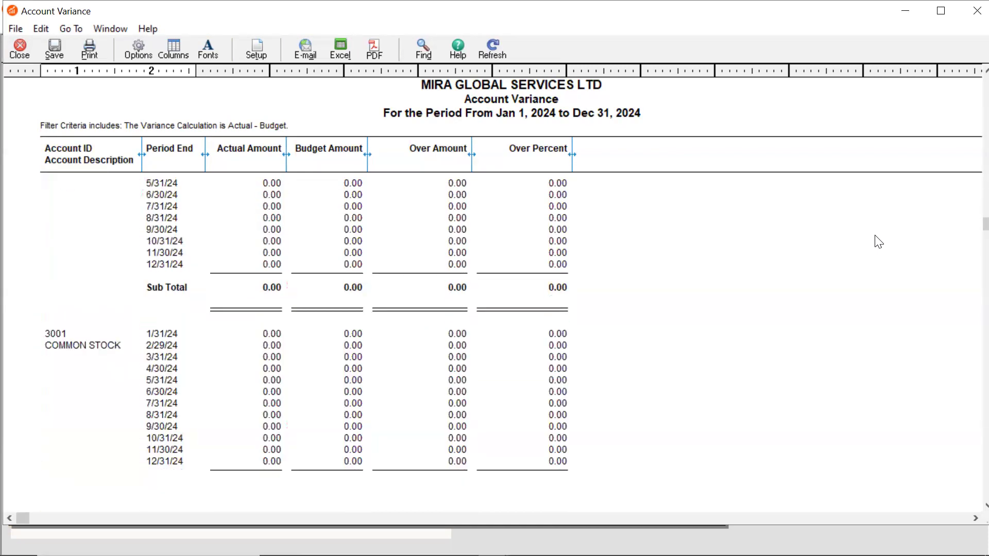
pyautogui.scroll(-20, 878, 241)
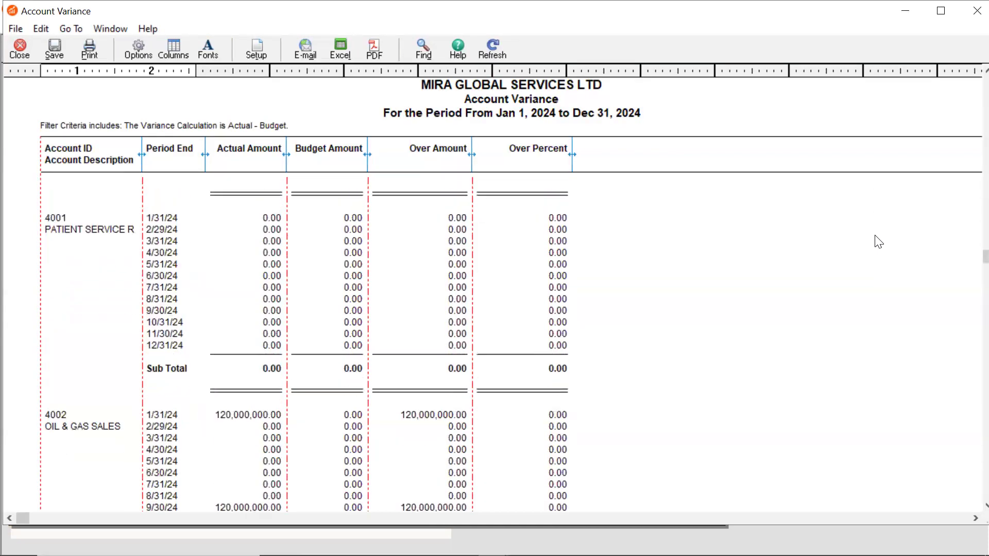
pyautogui.scroll(-20, 879, 242)
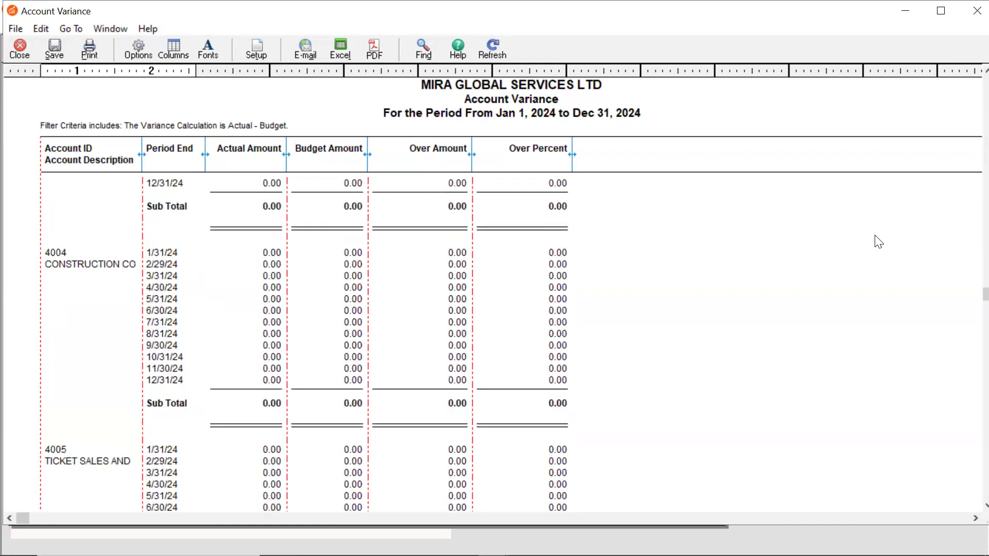
pyautogui.scroll(-20, 879, 242)
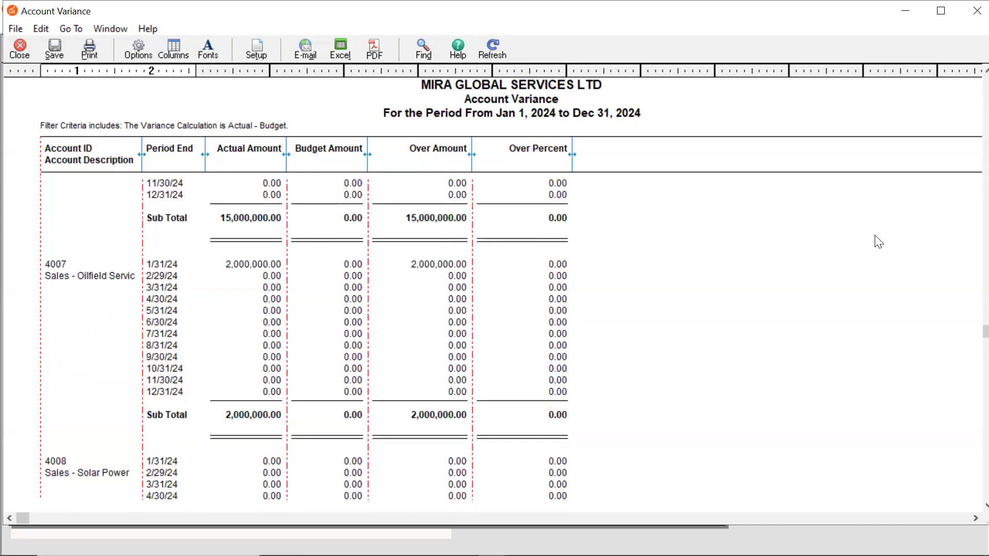
pyautogui.scroll(-1, 877, 242)
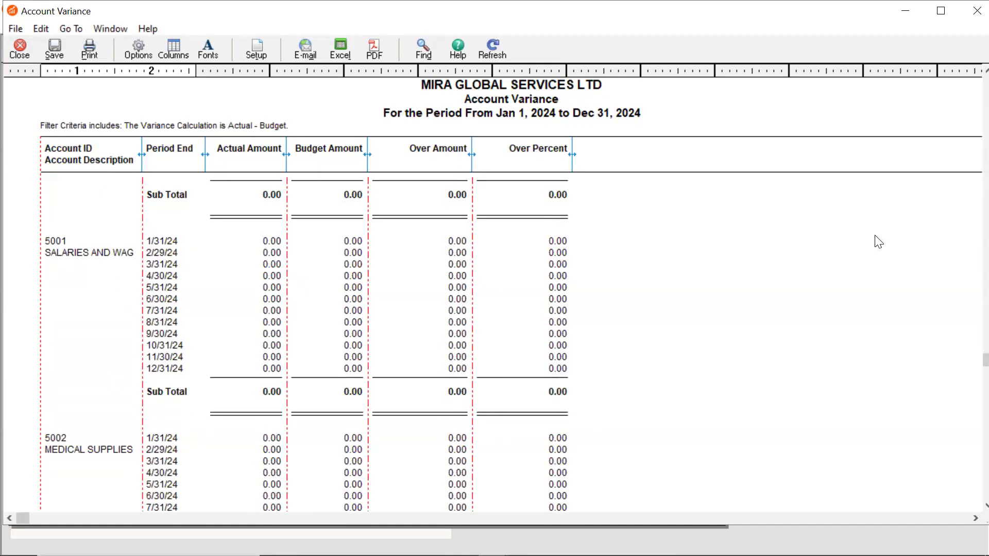
# Set the Account Variance report's date option to Range, from the 9/1/24 period start to the 9/30/24 period end
pyautogui.click(123, 46)
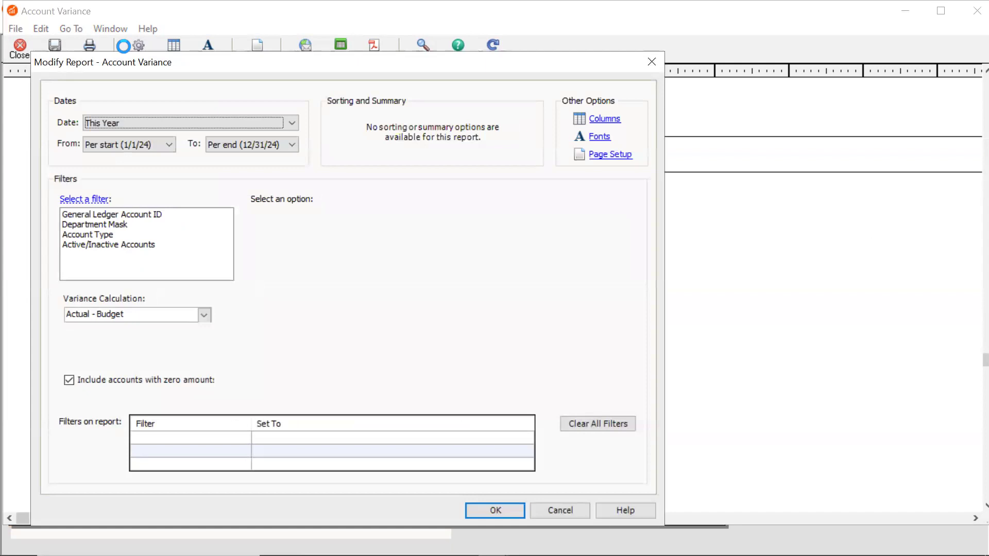
pyautogui.click(269, 125)
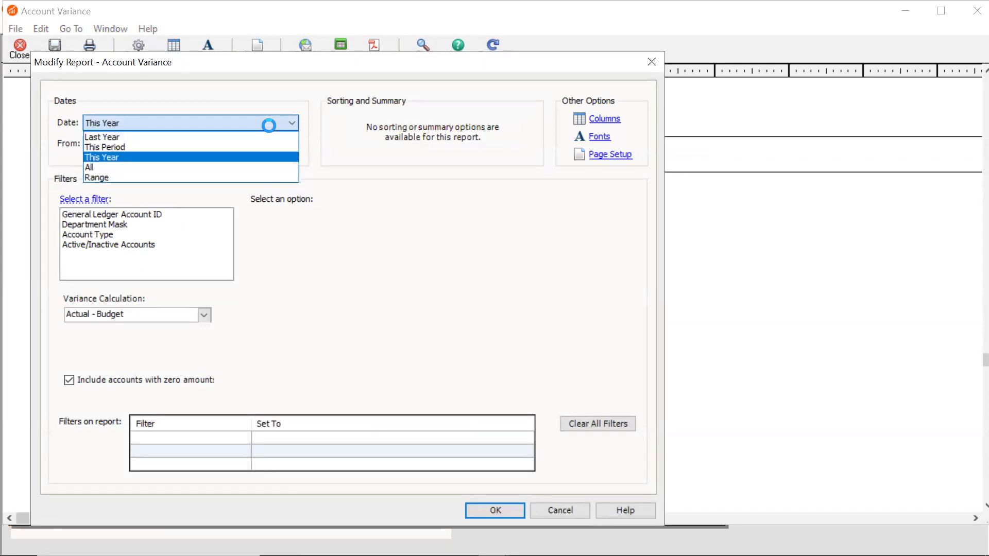
pyautogui.click(150, 177)
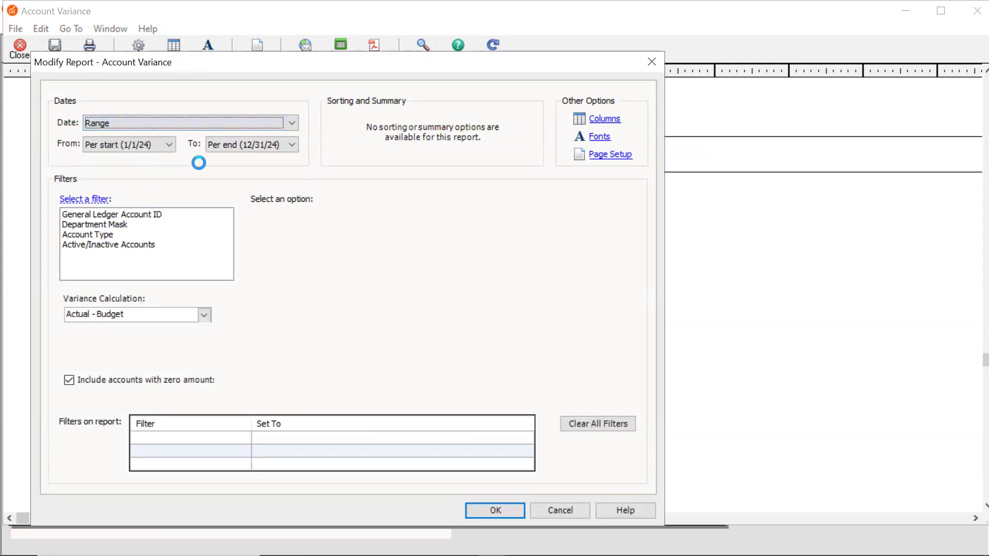
pyautogui.click(169, 145)
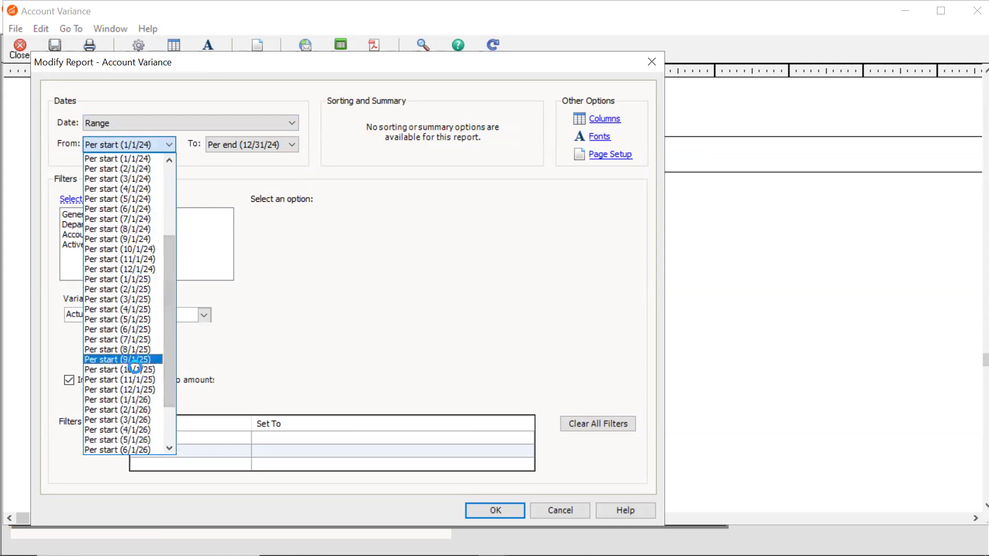
pyautogui.click(133, 239)
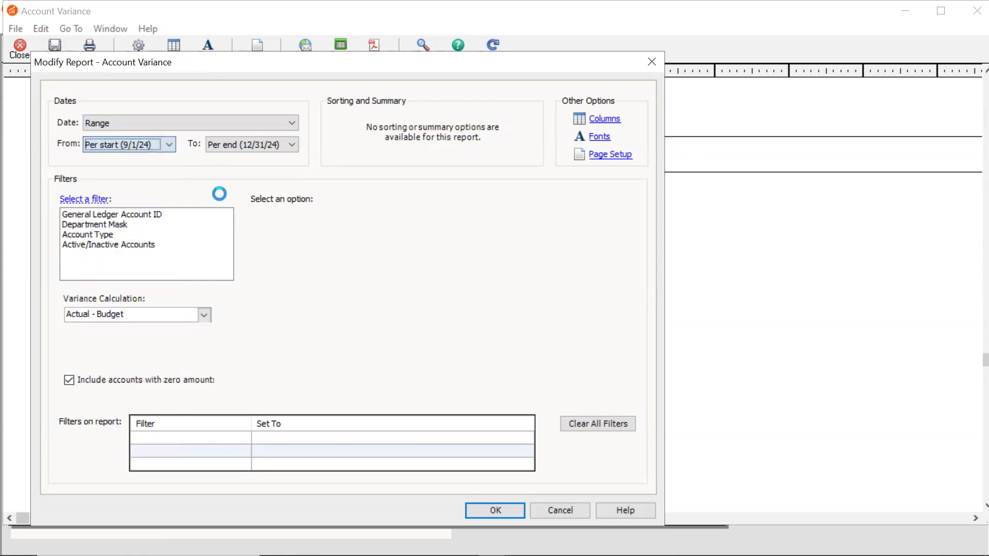
pyautogui.click(293, 144)
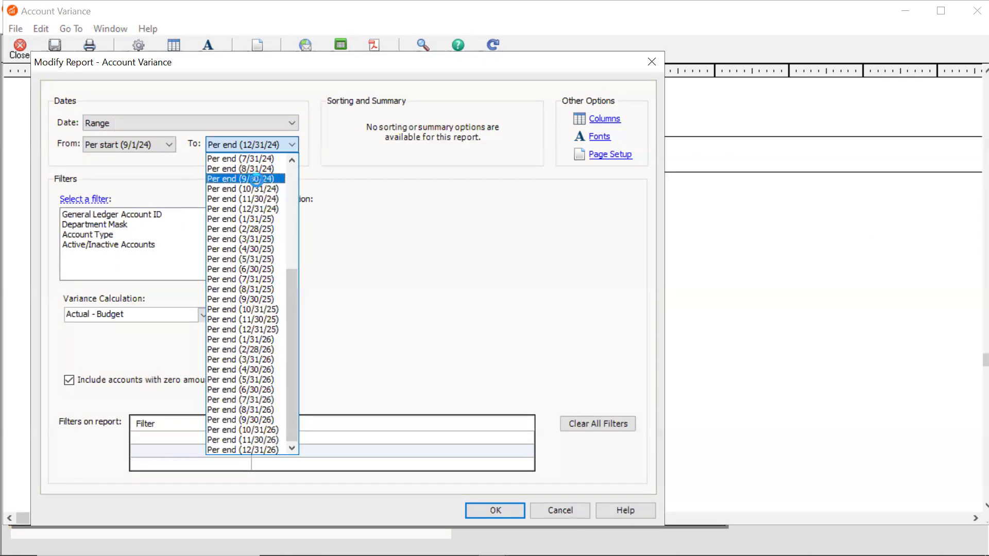
pyautogui.click(255, 179)
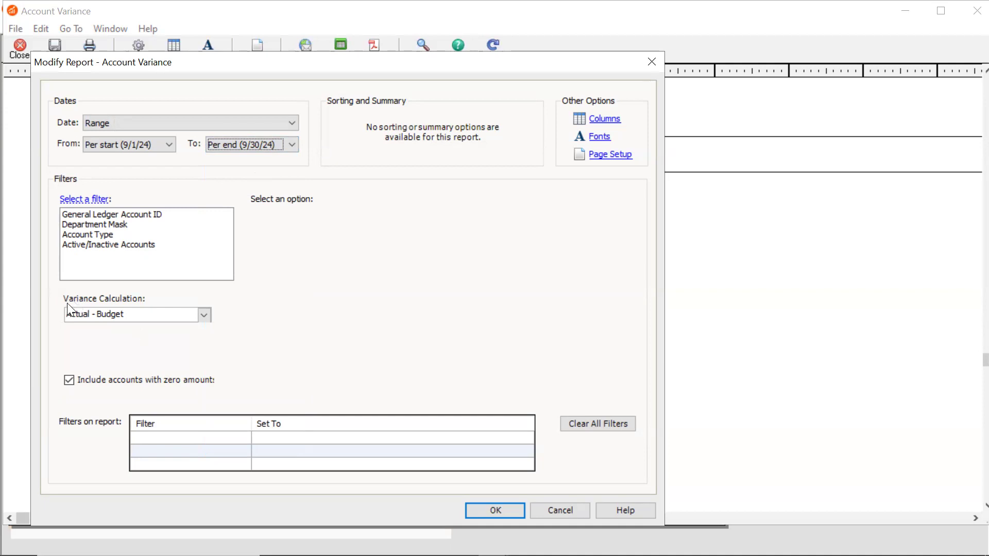
# Change the variance calculation to Budget - Actual and regenerate the Account Variance report
pyautogui.click(206, 316)
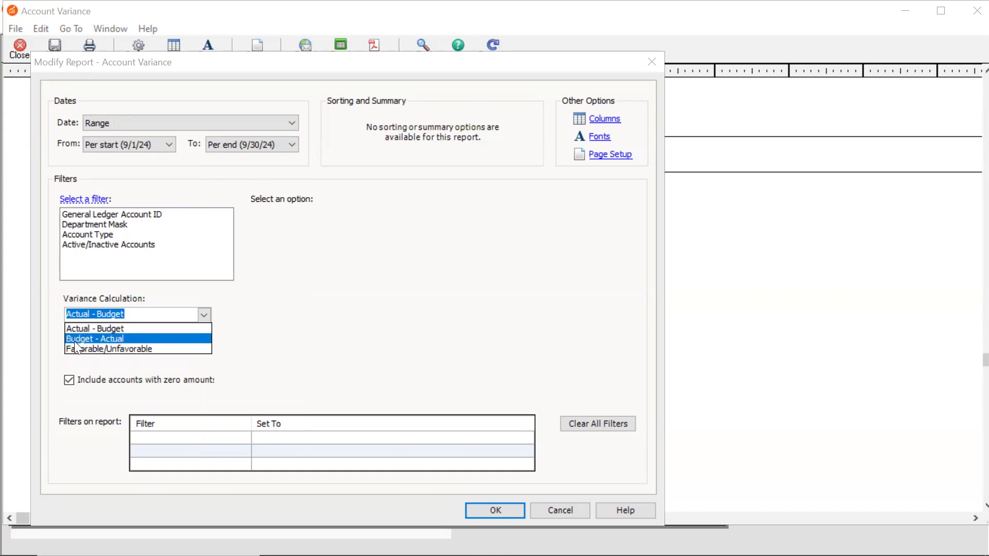
pyautogui.click(119, 338)
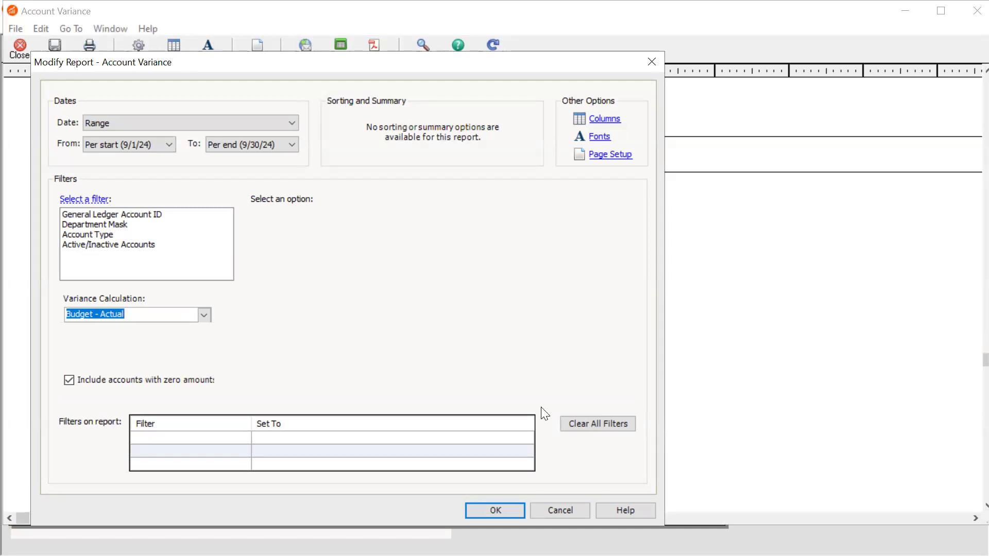
pyautogui.click(474, 511)
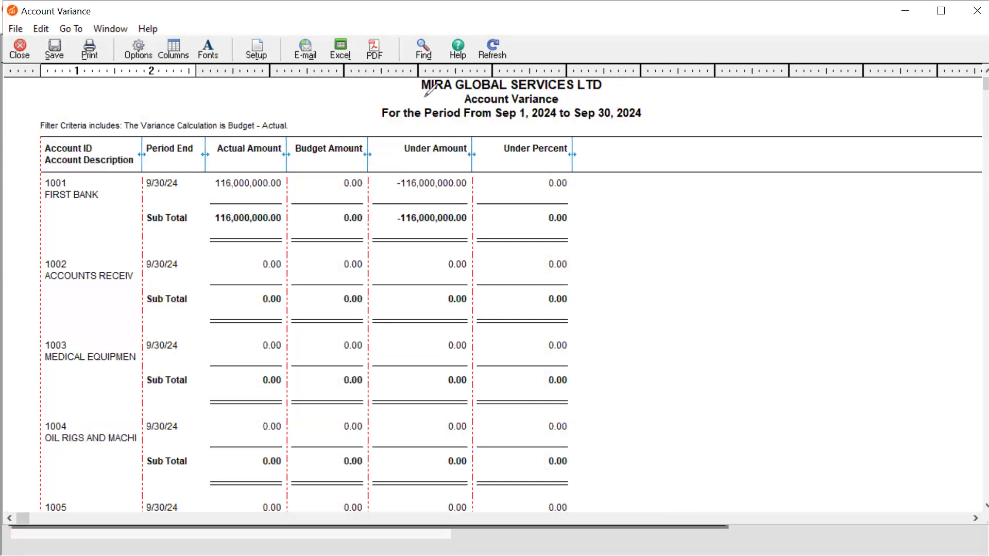
pyautogui.moveTo(427, 97)
pyautogui.mouseDown()
pyautogui.moveTo(407, 122)
pyautogui.moveTo(503, 113)
pyautogui.moveTo(643, 121)
pyautogui.moveTo(696, 107)
pyautogui.moveTo(680, 88)
pyautogui.moveTo(630, 77)
pyautogui.moveTo(567, 11)
pyautogui.moveTo(458, 60)
pyautogui.moveTo(409, 63)
pyautogui.moveTo(393, 88)
pyautogui.moveTo(408, 96)
pyautogui.mouseUp()
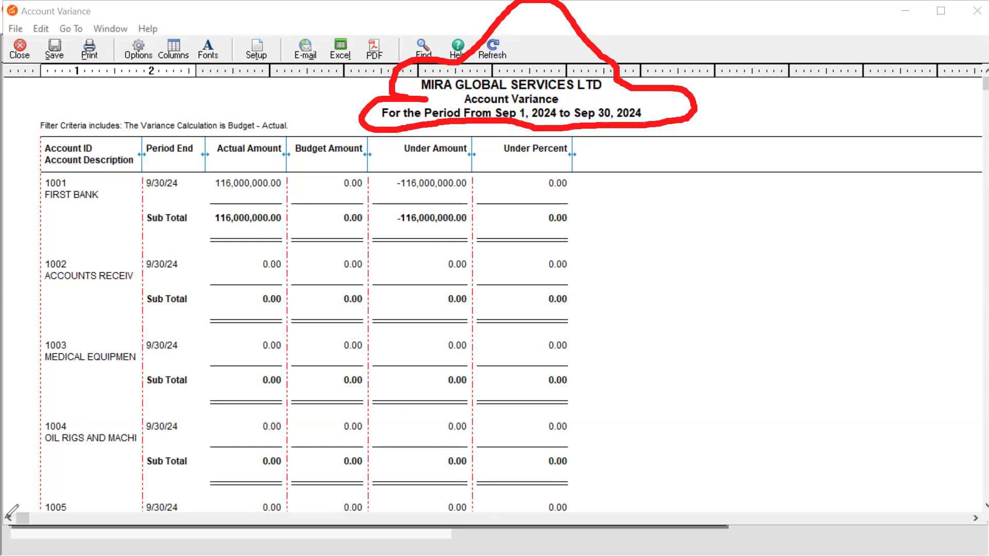
pyautogui.hotkey('ctrl', 'z')
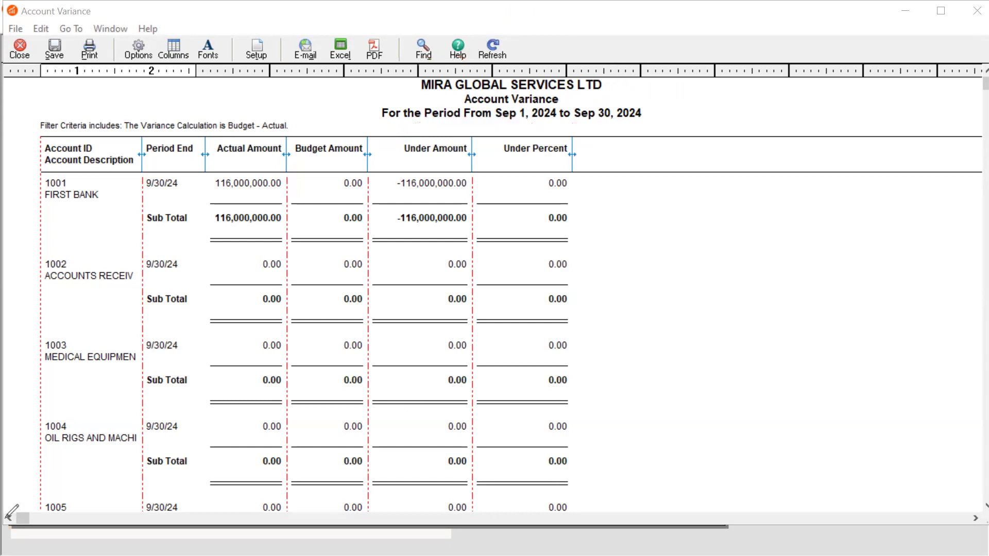
pyautogui.click(782, 238)
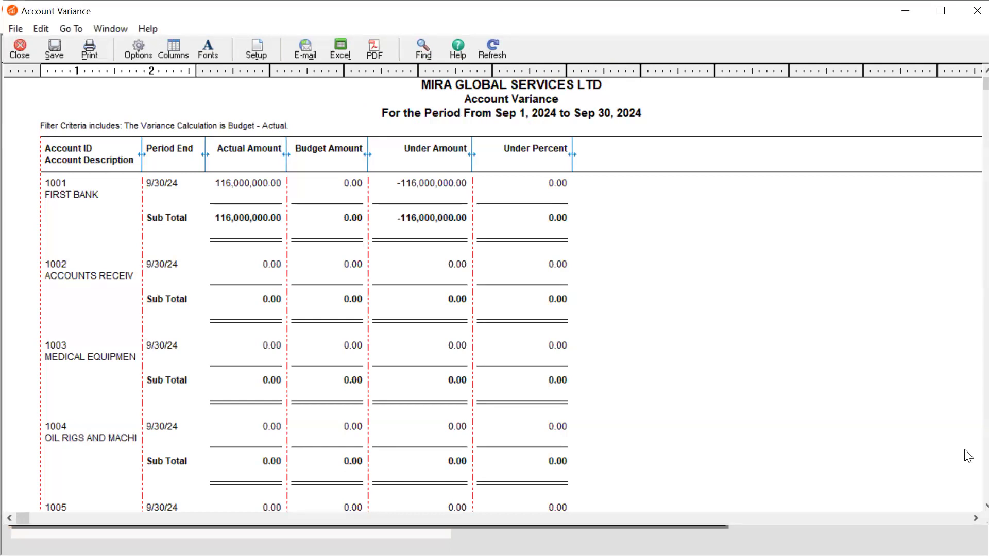
# Examine the actual, budget and under amounts of expense accounts 5002 to 5005 in the September Account Variance report, especially advertising account 5004
pyautogui.scroll(-3, 966, 103)
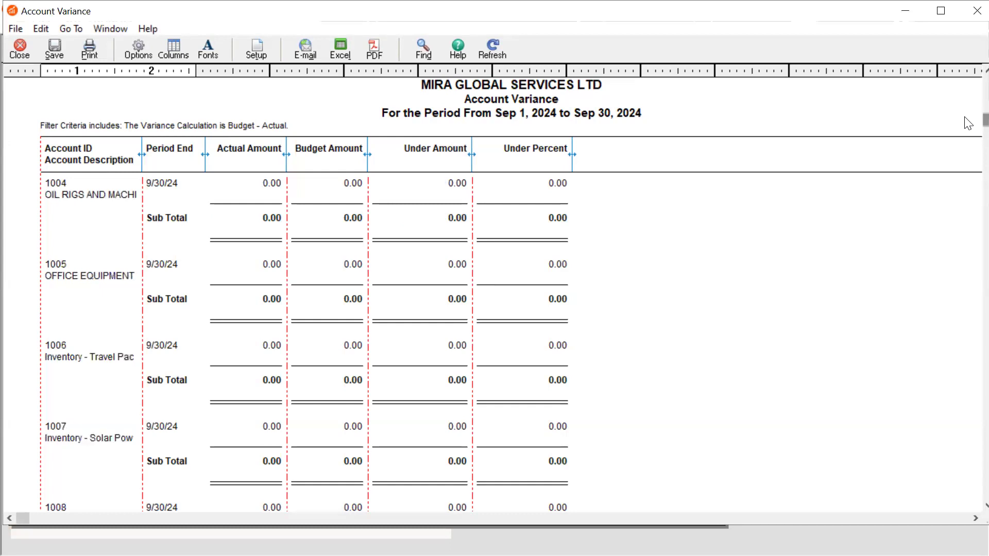
pyautogui.scroll(-5, 968, 124)
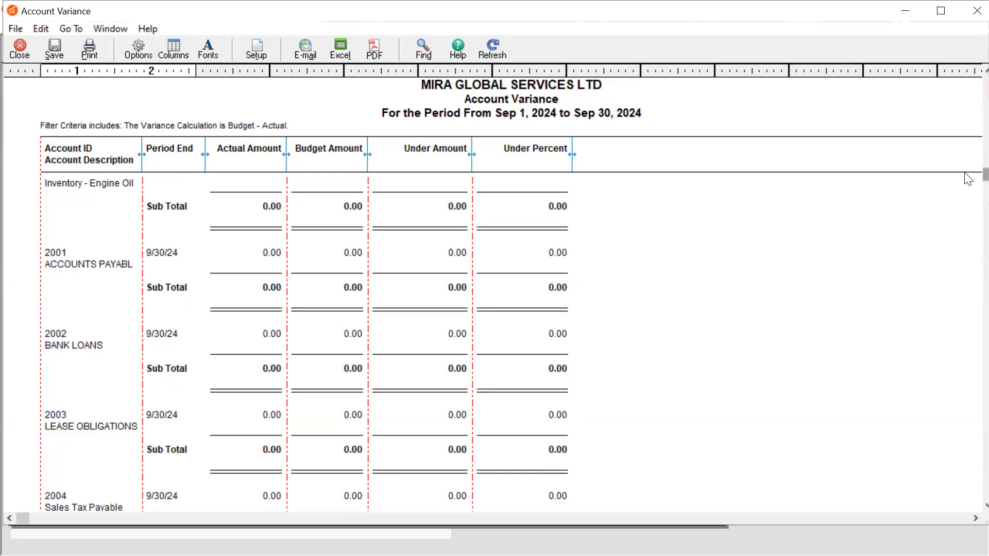
pyautogui.scroll(-4, 968, 206)
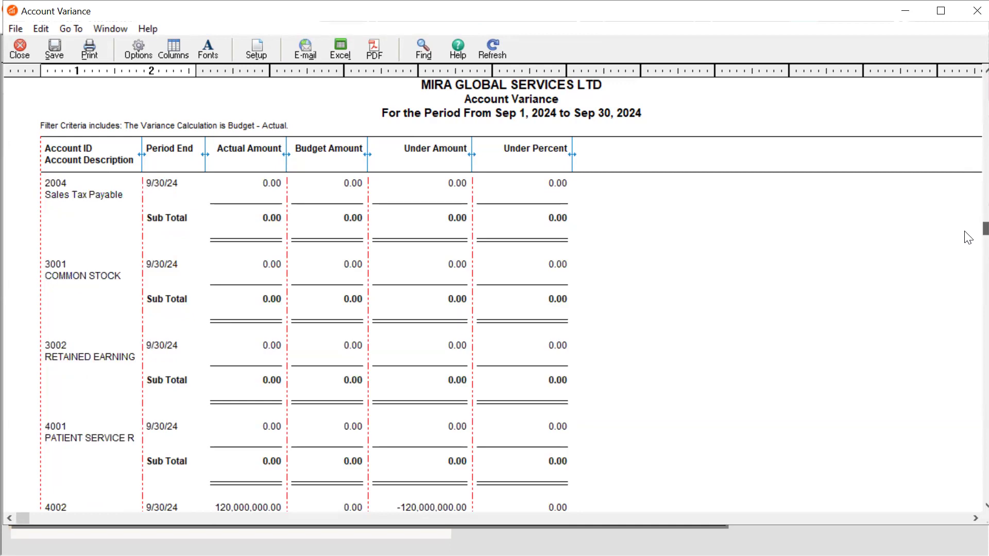
pyautogui.scroll(-5, 965, 296)
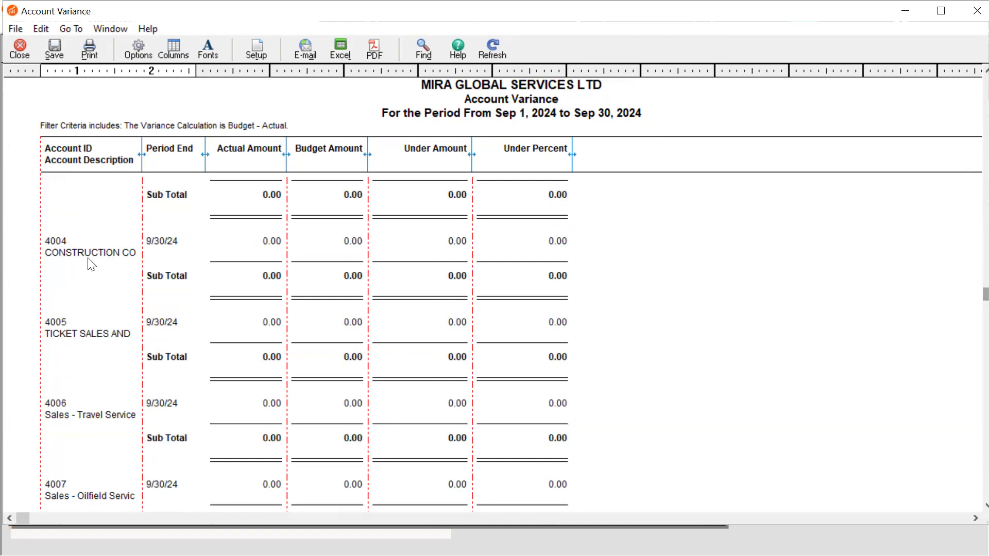
pyautogui.scroll(-1, 100, 271)
pyautogui.scroll(-6, 103, 272)
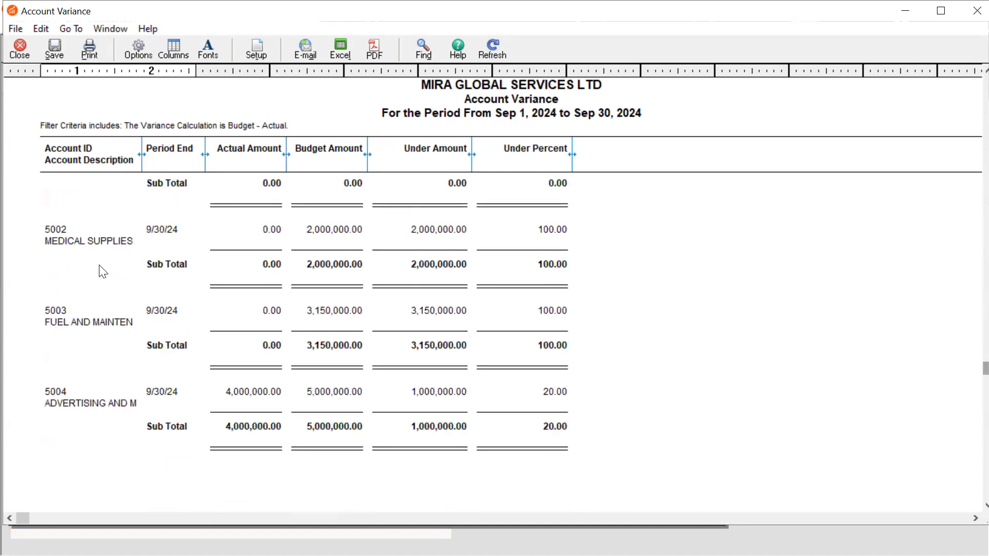
pyautogui.scroll(-2, 103, 272)
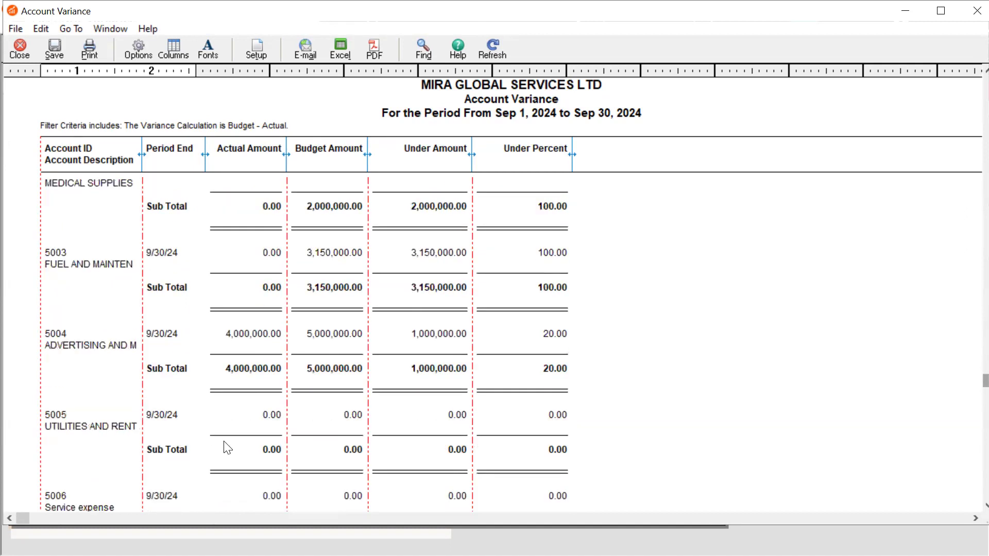